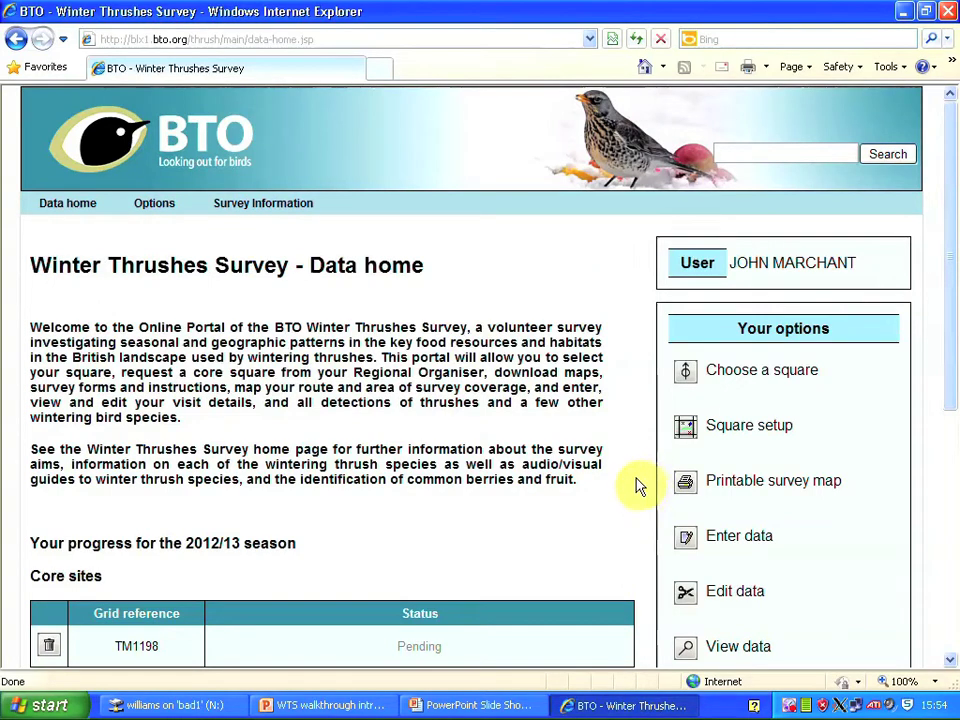
# Step: Begin entering a new visit from the Data home page's Enter data option
pyautogui.click(736, 538)
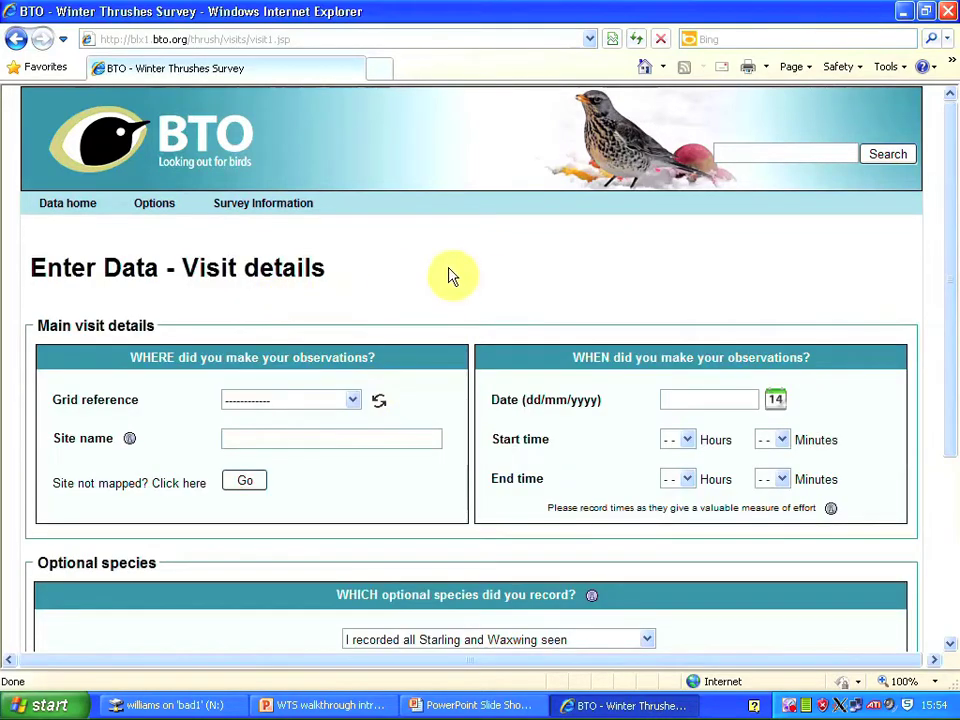
# Step: Set the grid reference to TM1185 and the site name to 'winfarthing'
pyautogui.click(352, 400)
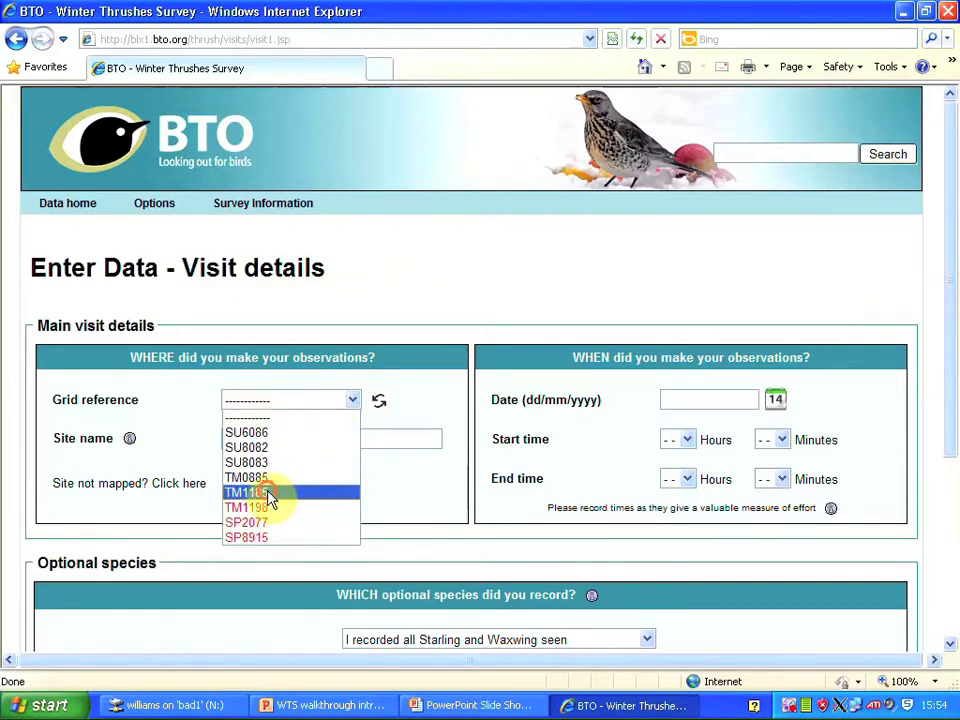
pyautogui.click(268, 498)
pyautogui.click(326, 437)
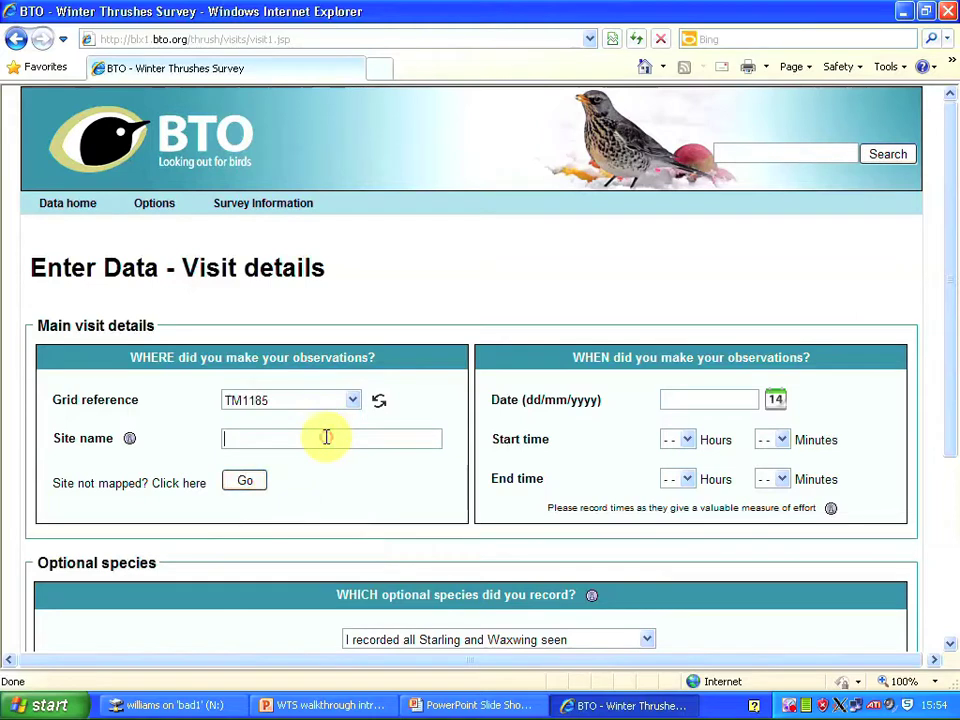
pyautogui.write('winfarthing')
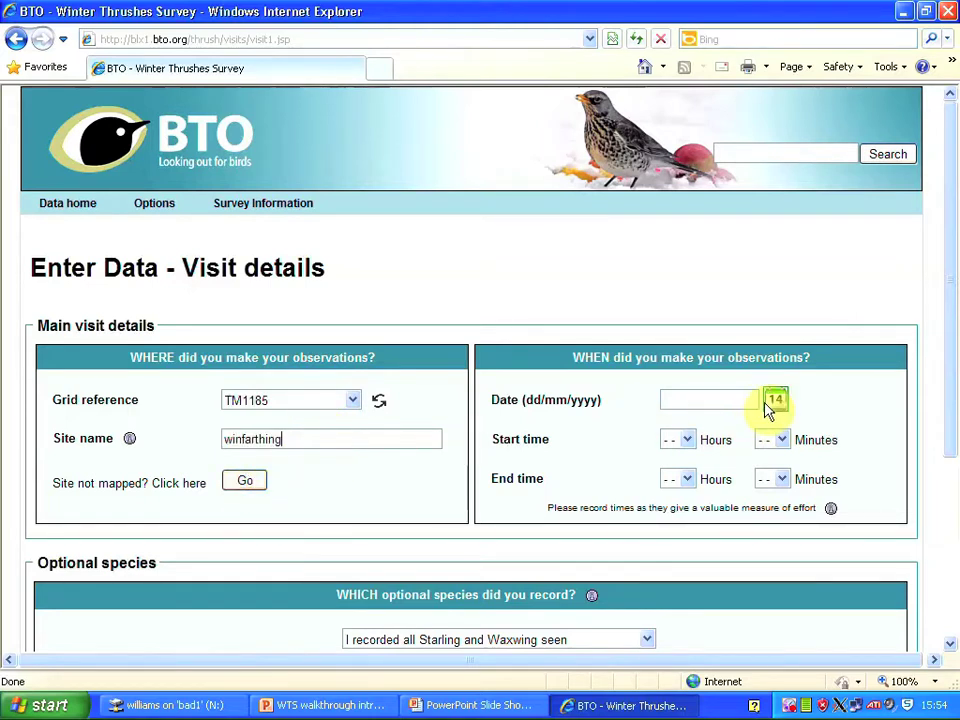
# Step: Set the visit date to 29/11/2012, starting 09:20 and ending 10:15
pyautogui.click(724, 399)
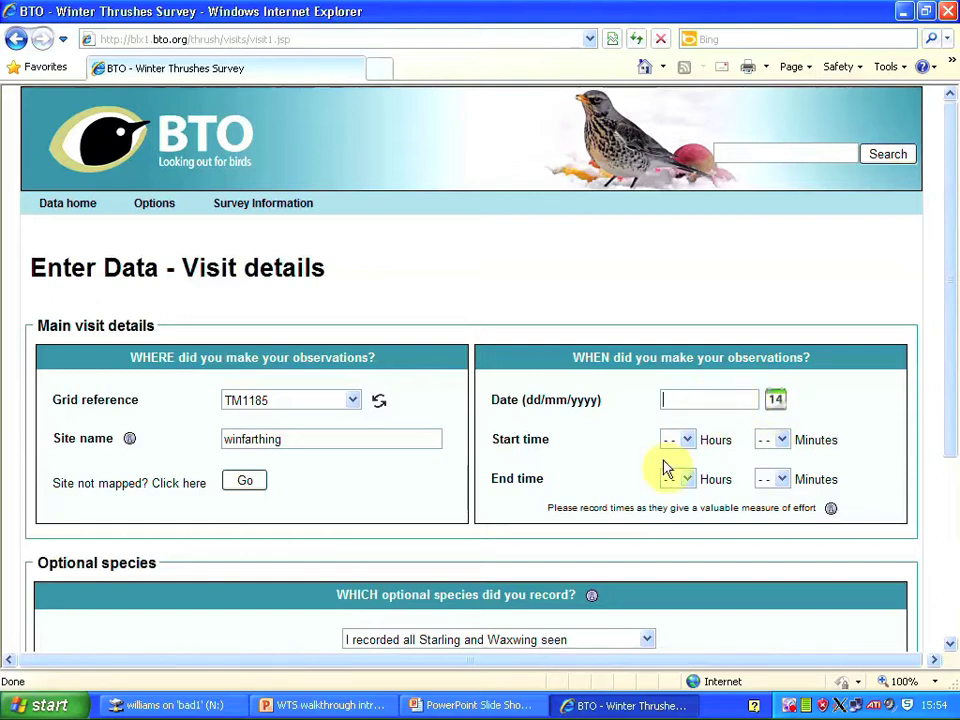
pyautogui.click(775, 399)
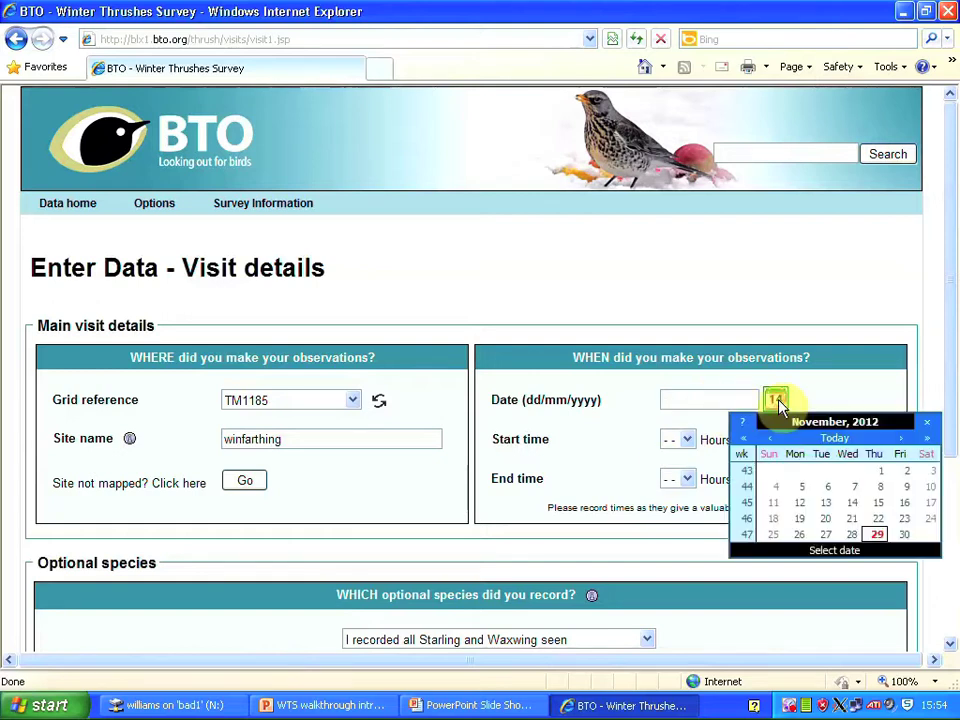
pyautogui.click(878, 550)
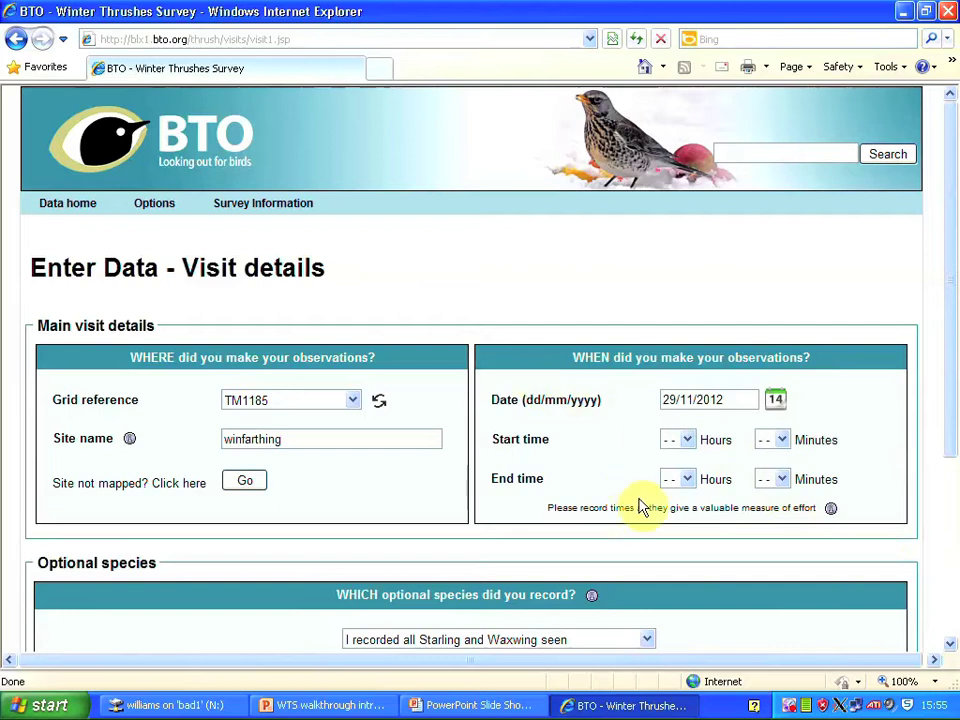
pyautogui.click(686, 441)
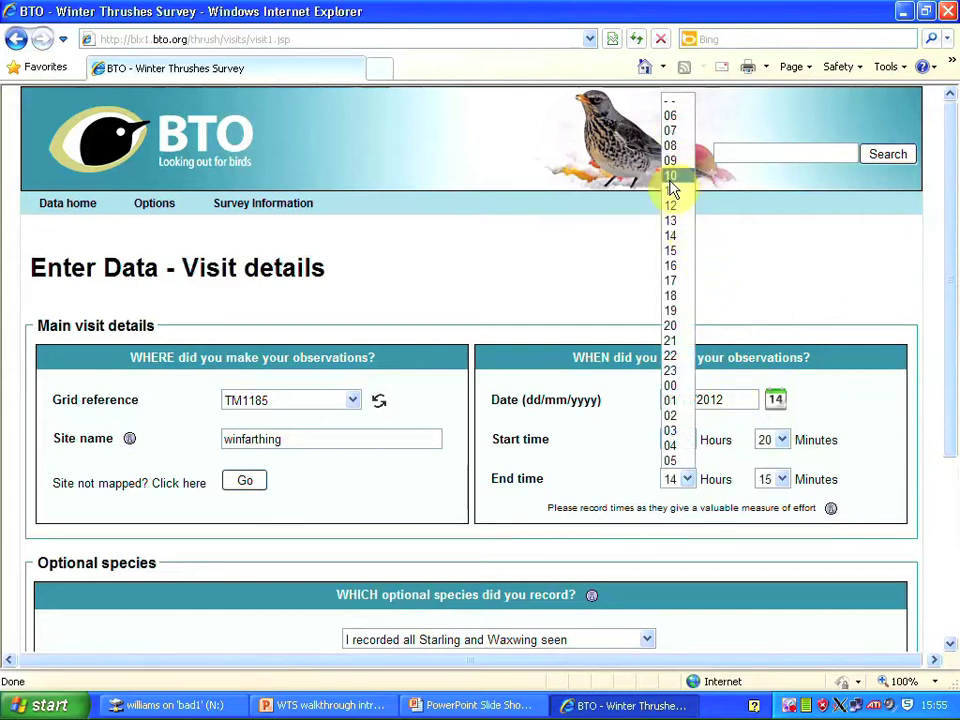
pyautogui.click(671, 182)
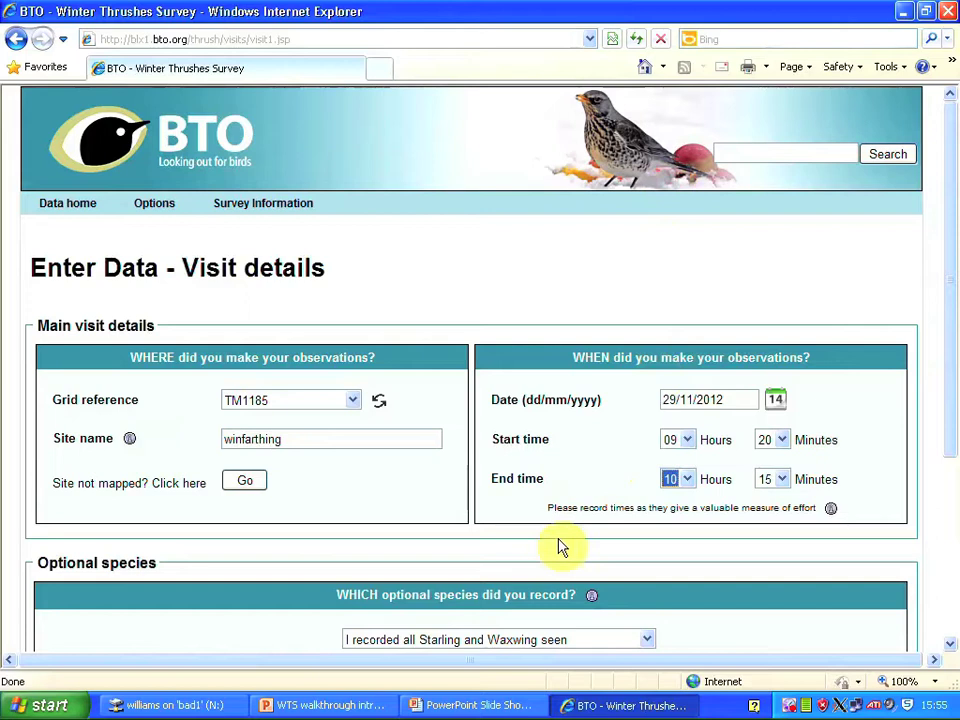
# Step: Record Sunny, Light rain, Strong wind, Patchy snow and unfrozen ground, then go to observations
pyautogui.scroll(-5, 671, 573)
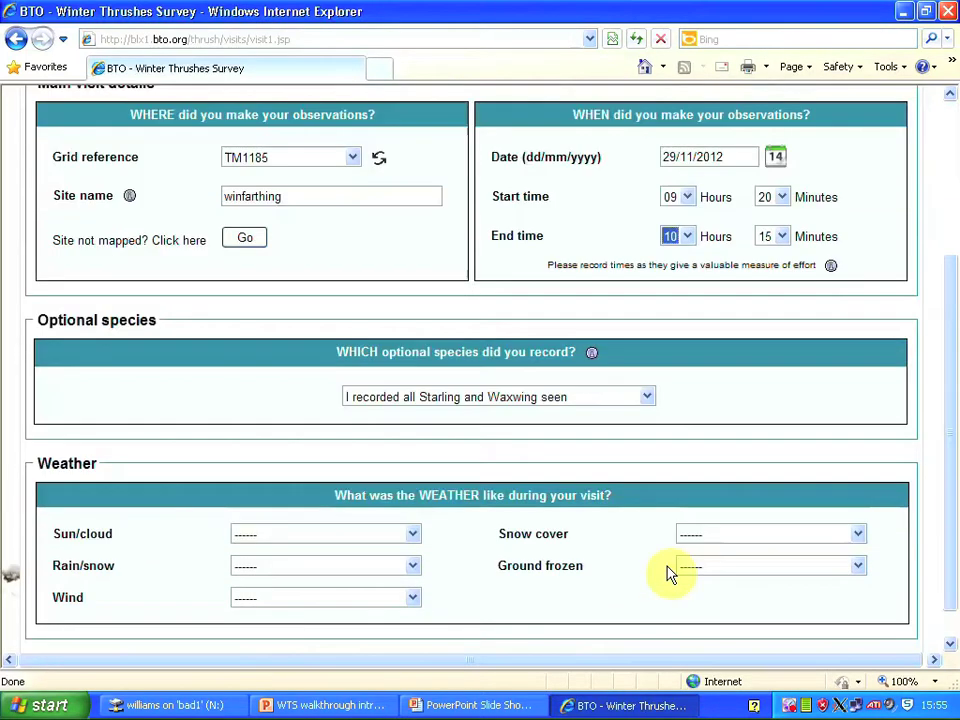
pyautogui.click(412, 496)
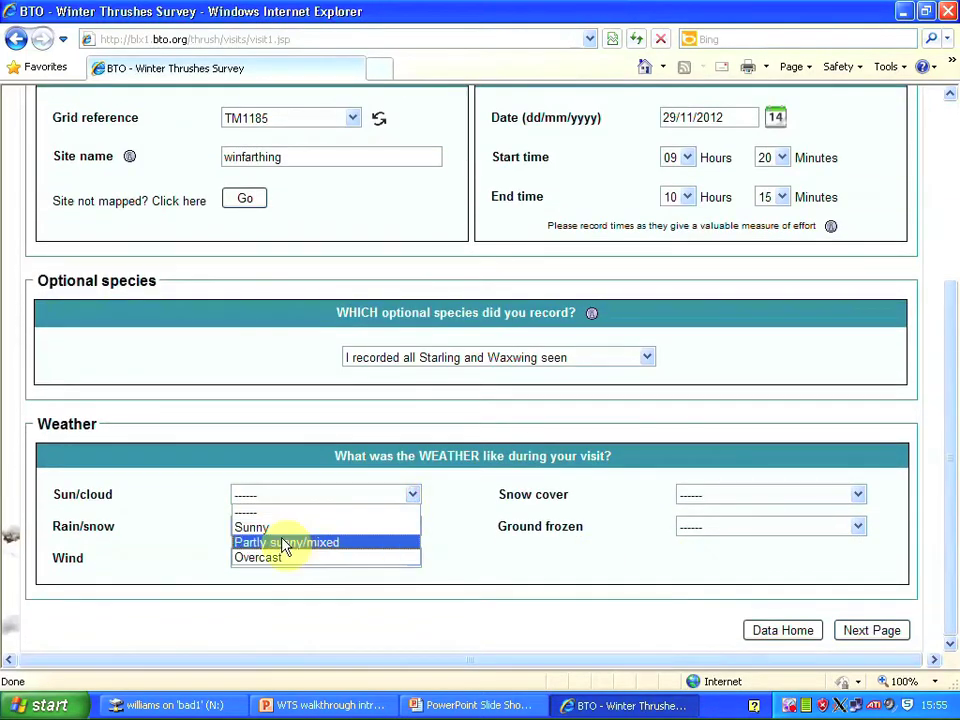
pyautogui.click(276, 532)
pyautogui.click(410, 527)
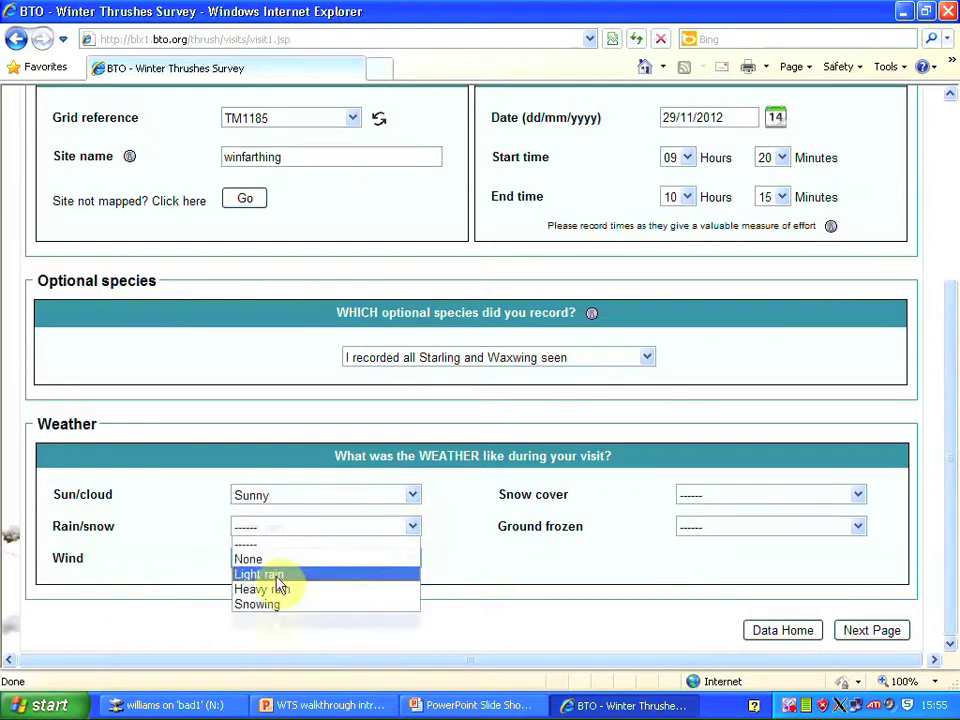
pyautogui.click(274, 575)
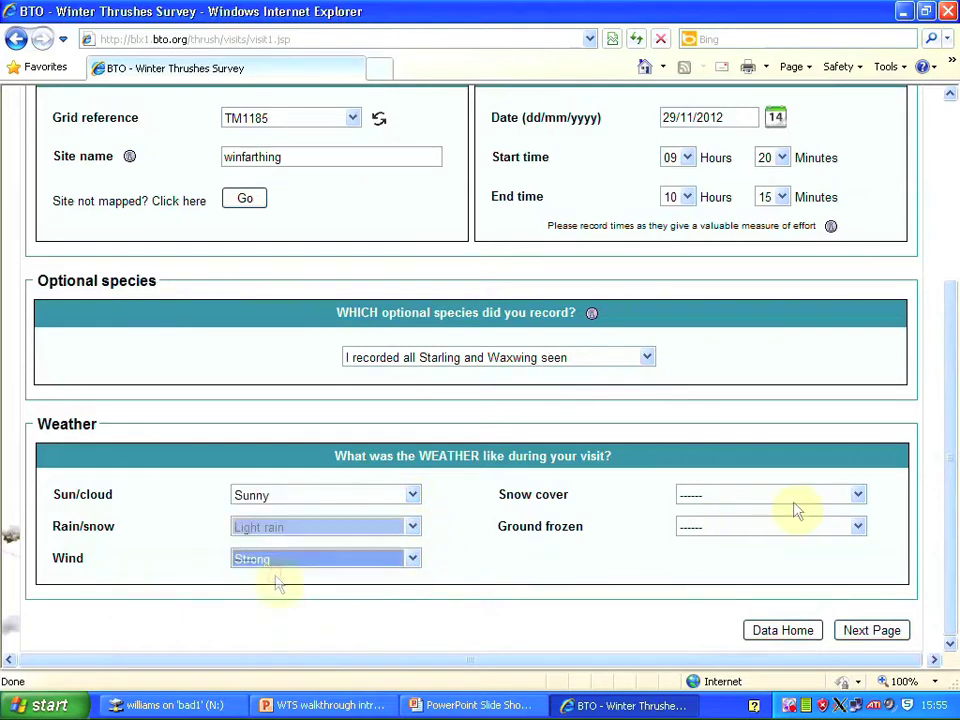
pyautogui.click(858, 495)
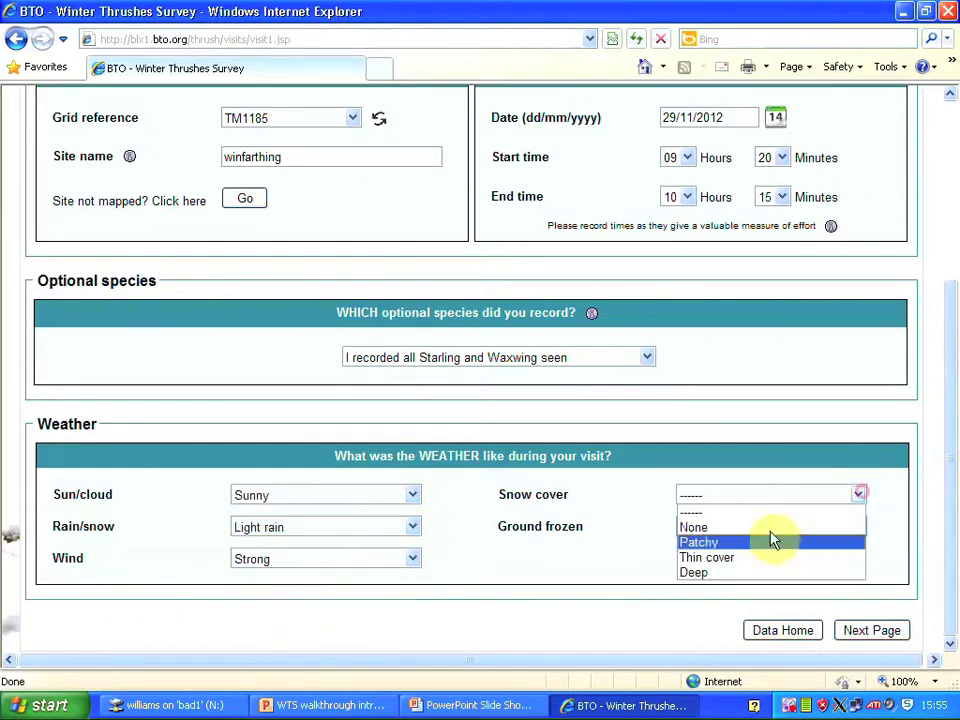
pyautogui.click(717, 545)
pyautogui.click(858, 526)
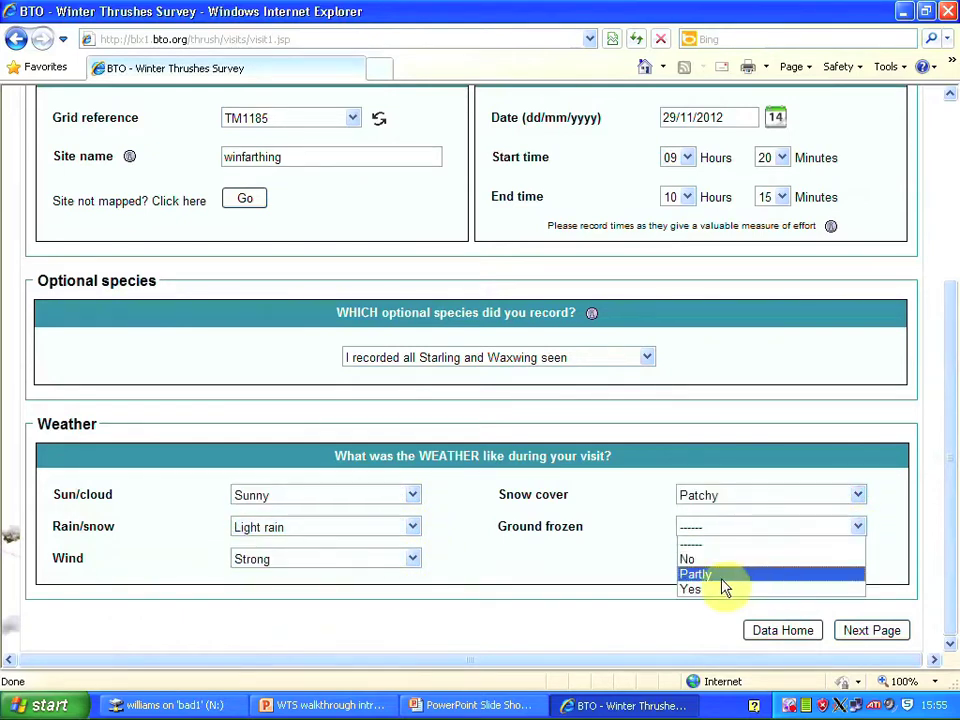
pyautogui.click(701, 561)
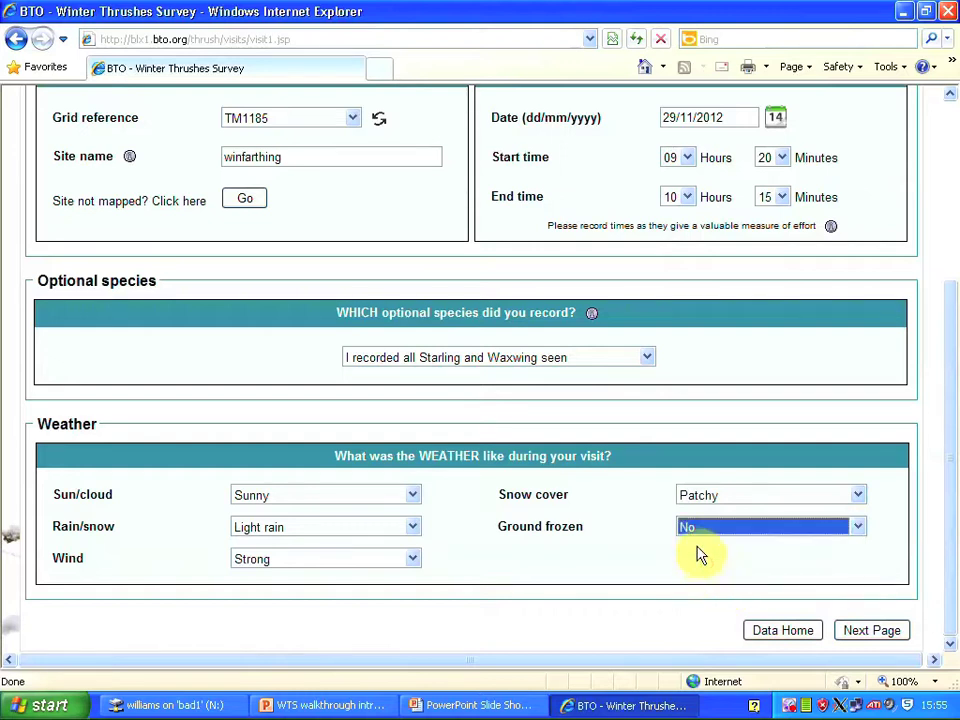
pyautogui.click(872, 631)
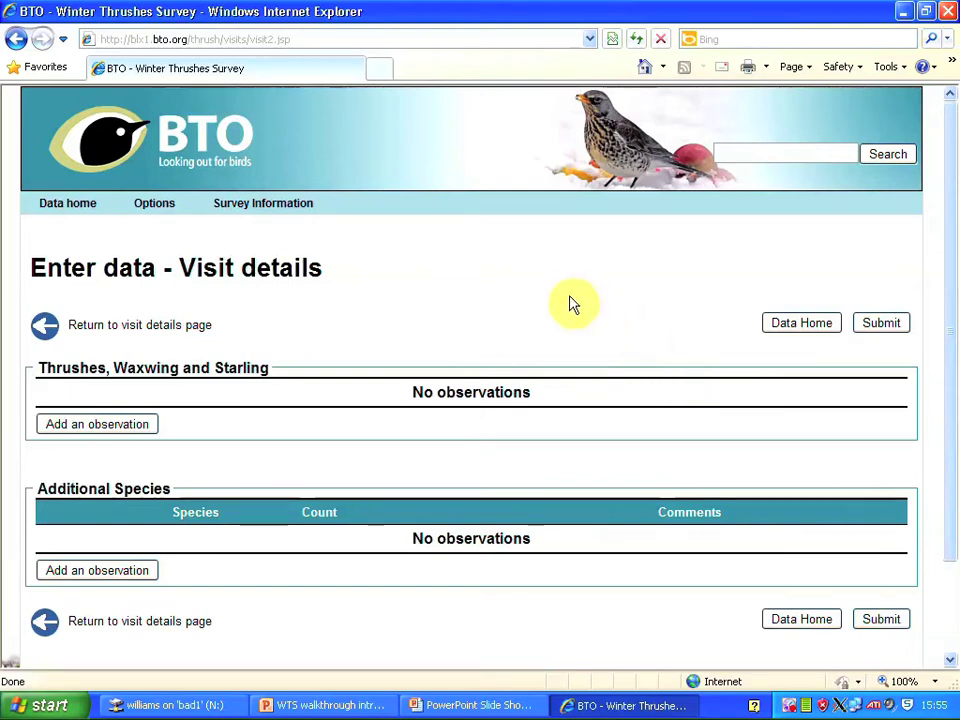
# Step: Add an observation row under Thrushes, Waxwing and Starling and bring up its map
pyautogui.click(95, 426)
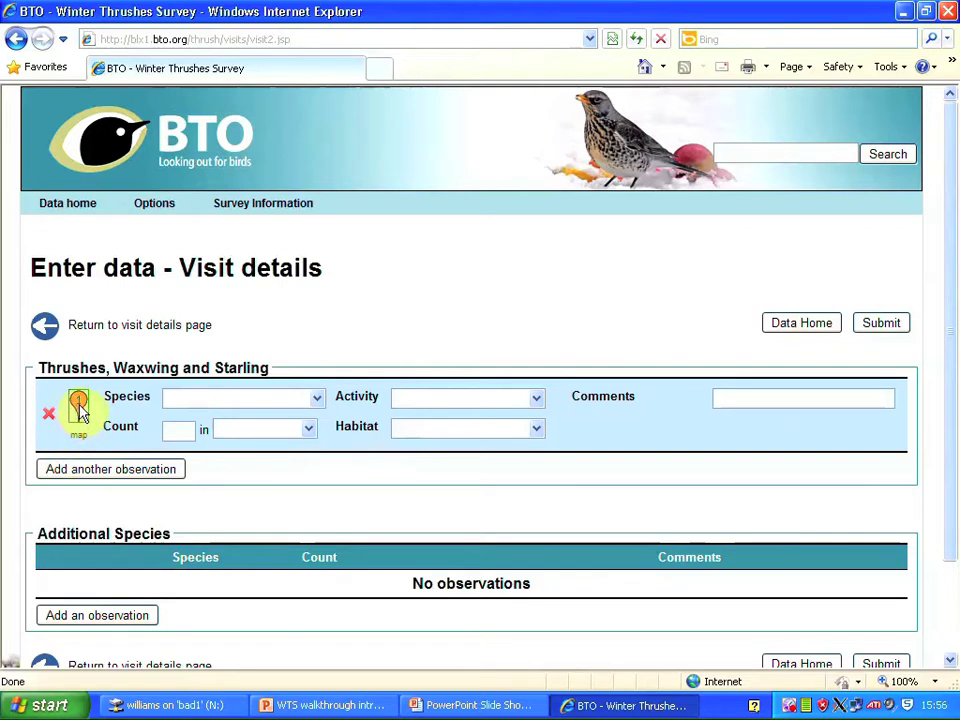
pyautogui.click(79, 407)
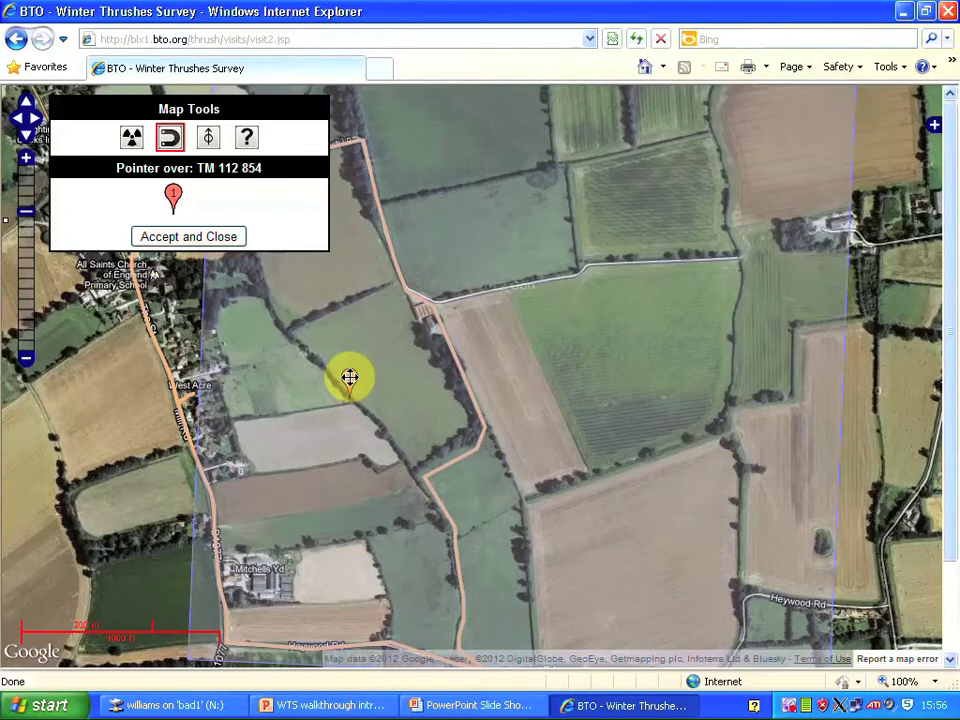
# Step: Pin marker 1 at TM 111 855 and accept that map position
pyautogui.click(283, 312)
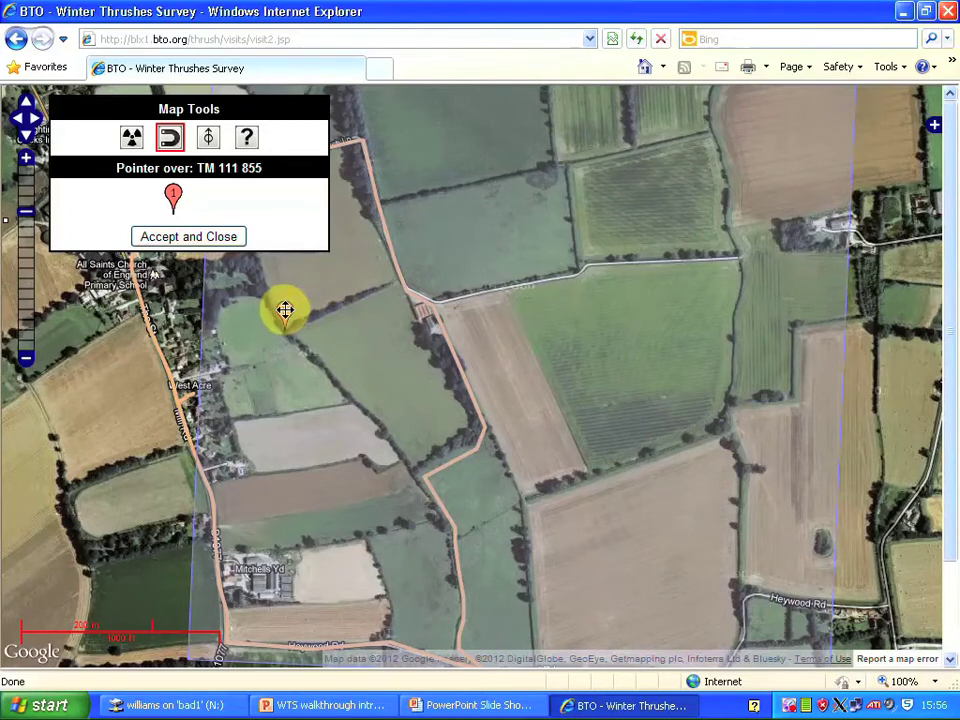
pyautogui.click(225, 238)
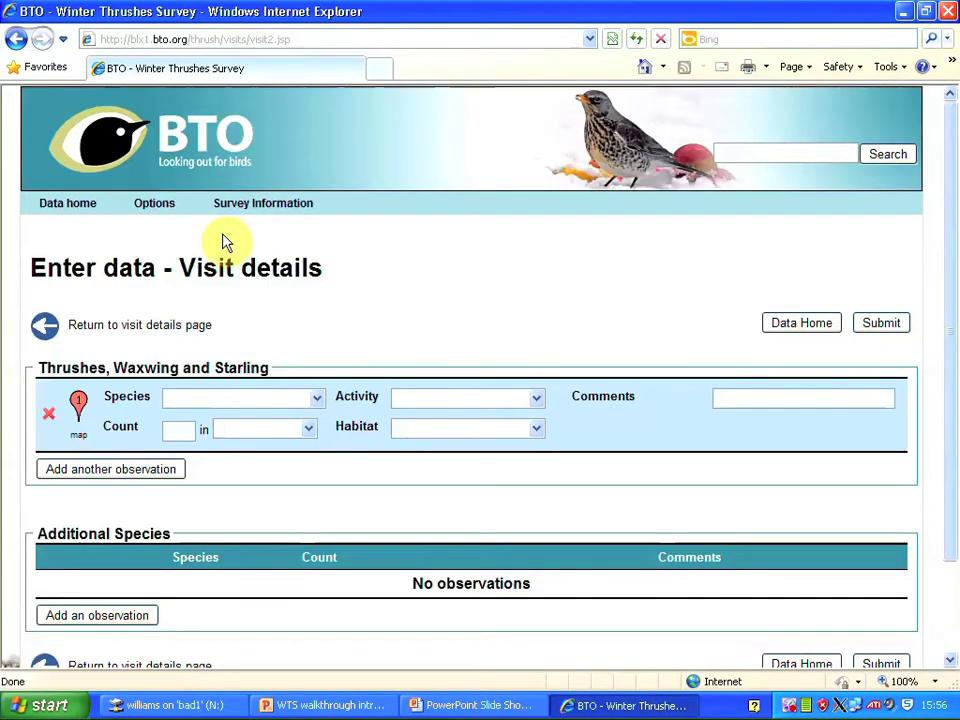
# Step: Record 6 Blackbirds counted within a <30m radius
pyautogui.click(225, 403)
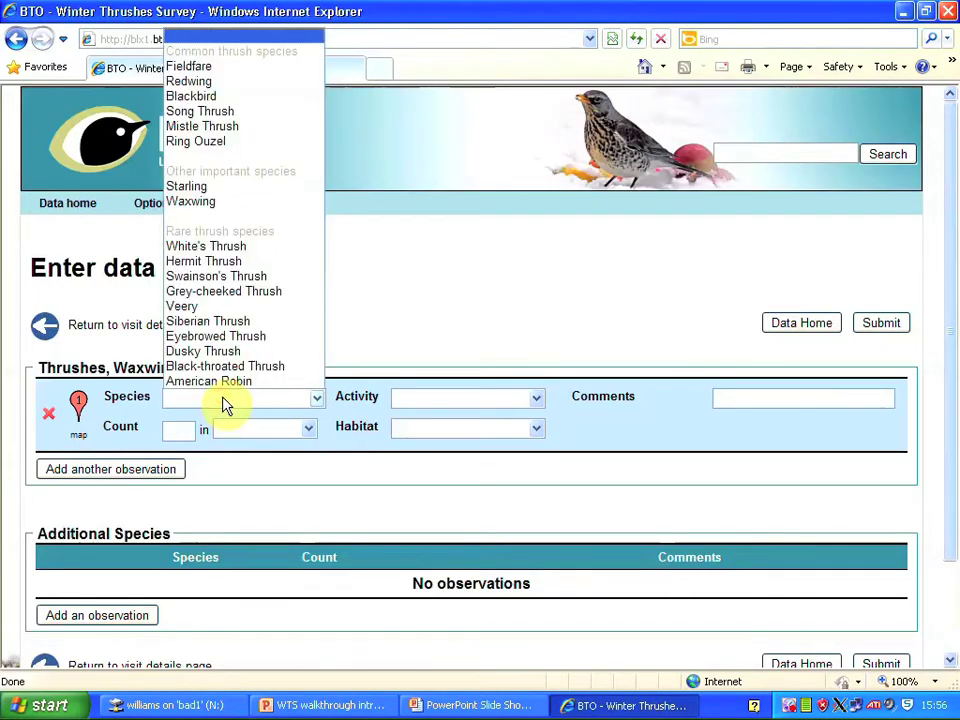
pyautogui.click(225, 97)
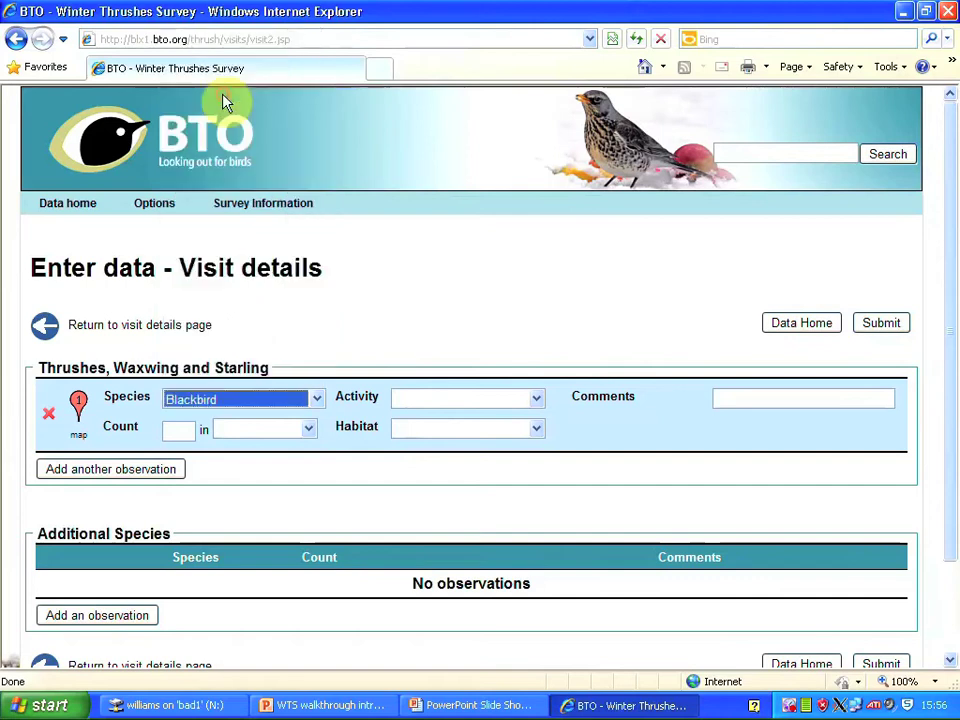
pyautogui.click(180, 430)
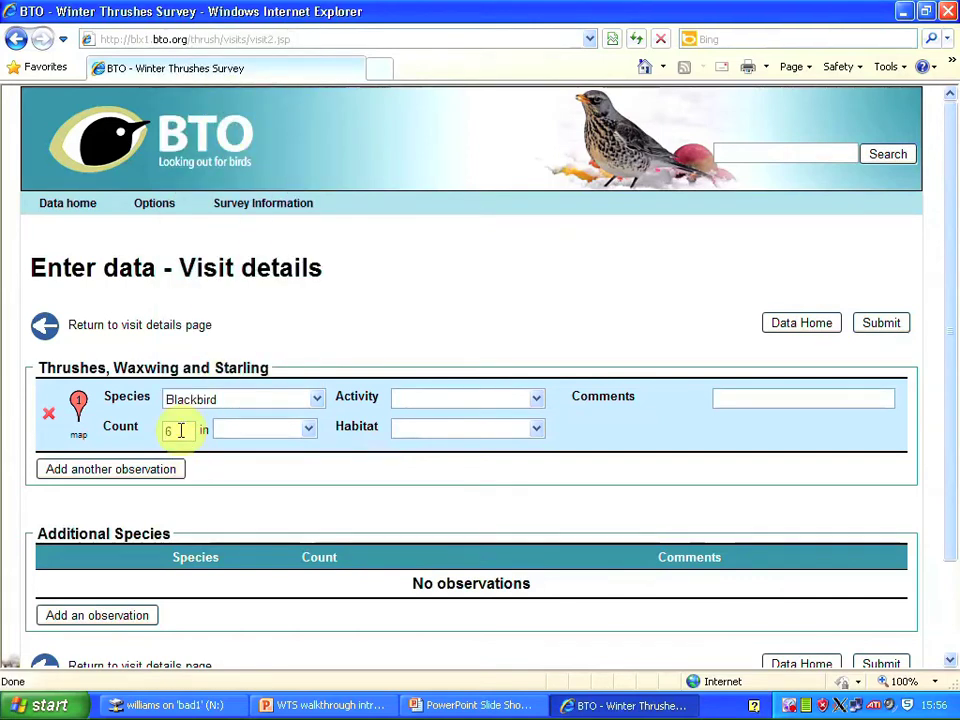
pyautogui.write('6')
pyautogui.click(307, 429)
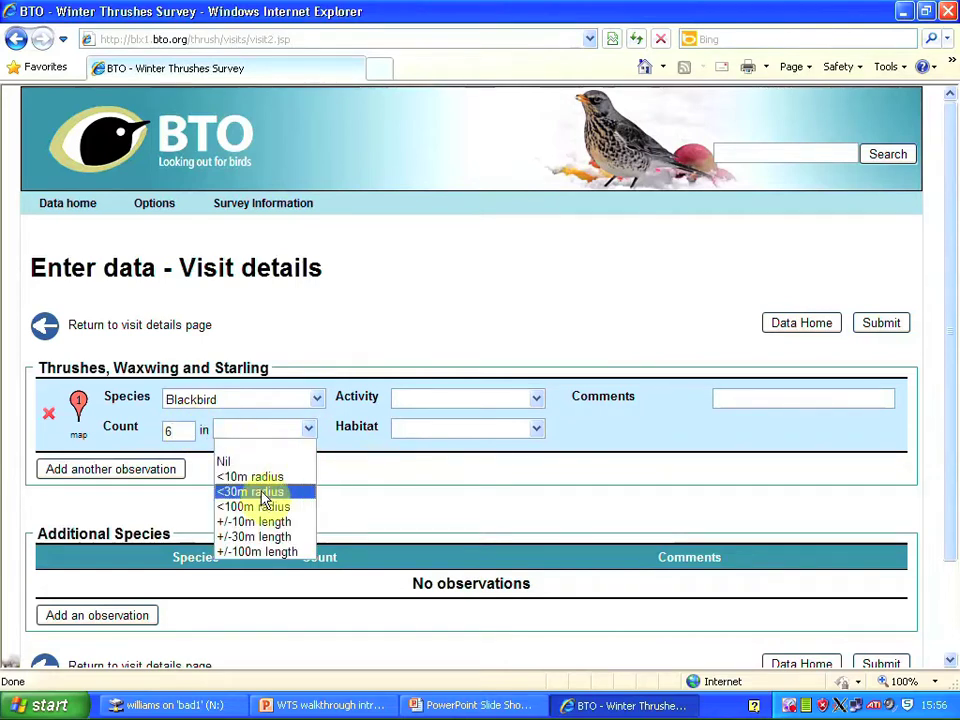
pyautogui.click(265, 493)
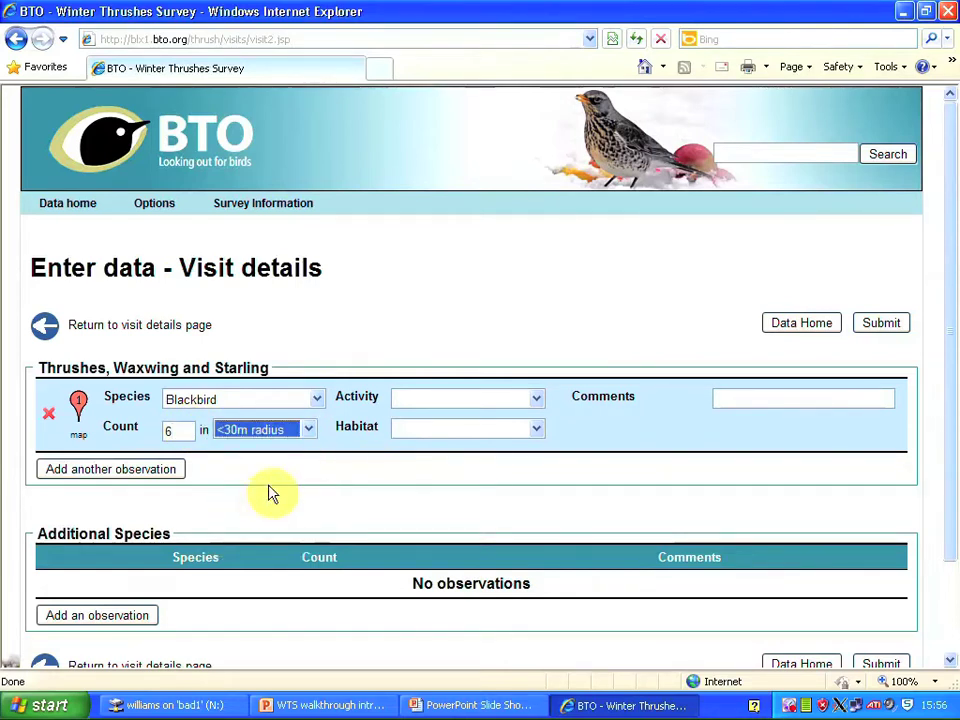
# Step: Mark the Blackbirds as Not feeding on Pastoral land
pyautogui.click(535, 400)
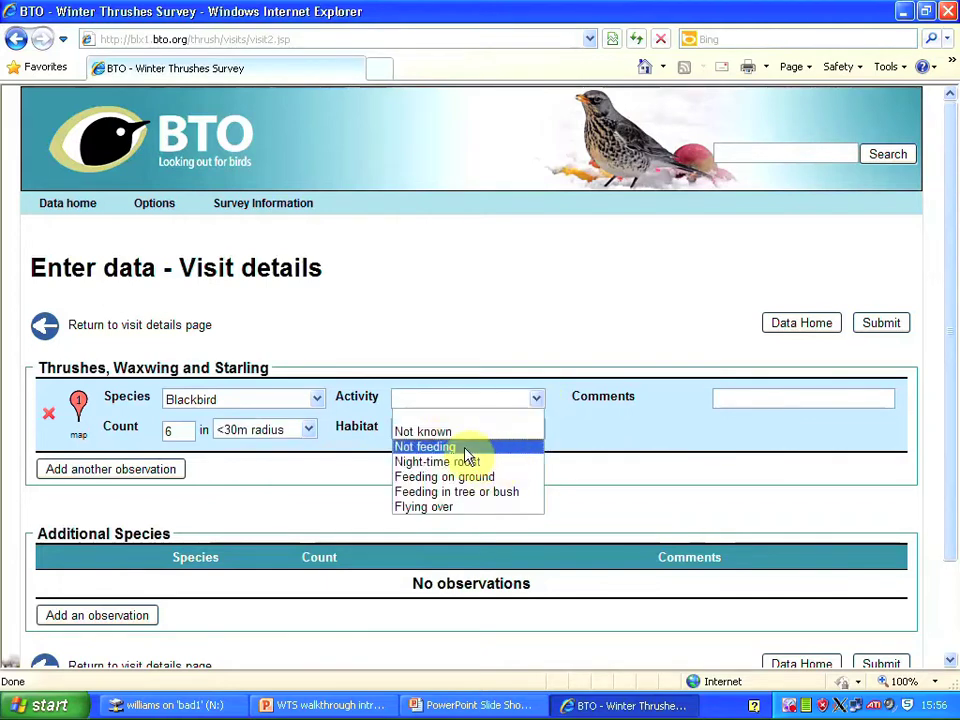
pyautogui.click(468, 455)
pyautogui.click(536, 430)
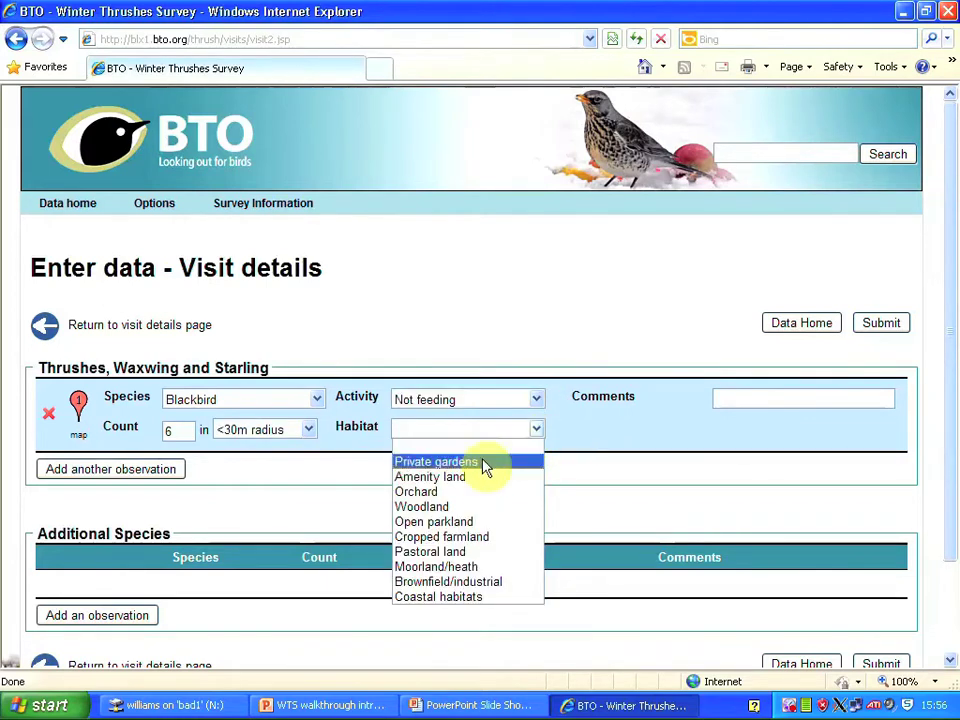
pyautogui.click(446, 551)
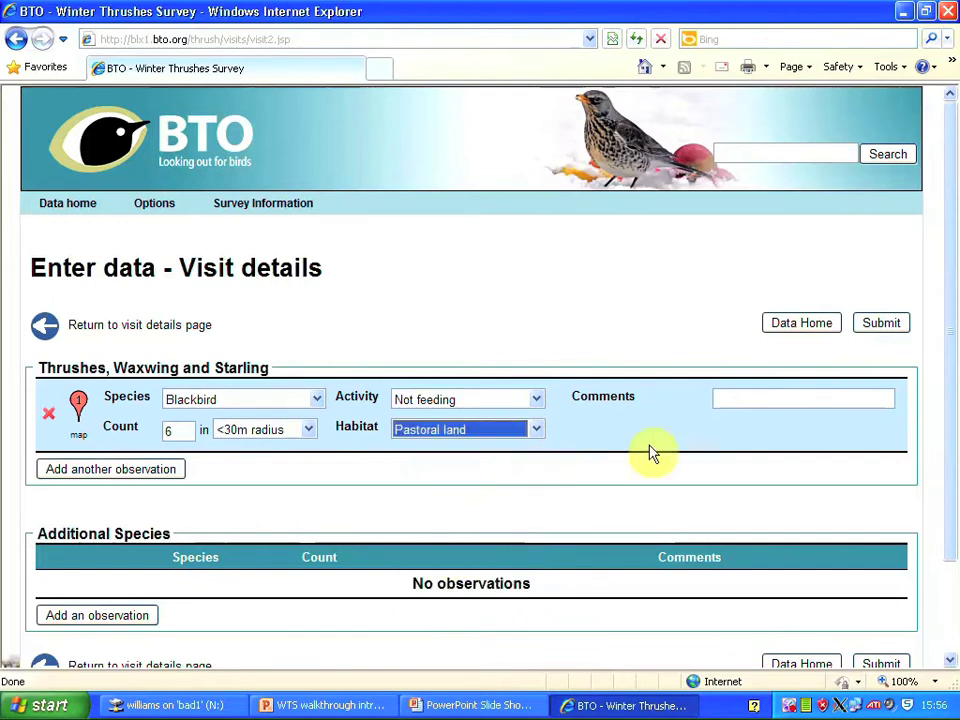
# Step: Add a second observation row and pin it on the map beside pin 1
pyautogui.click(108, 474)
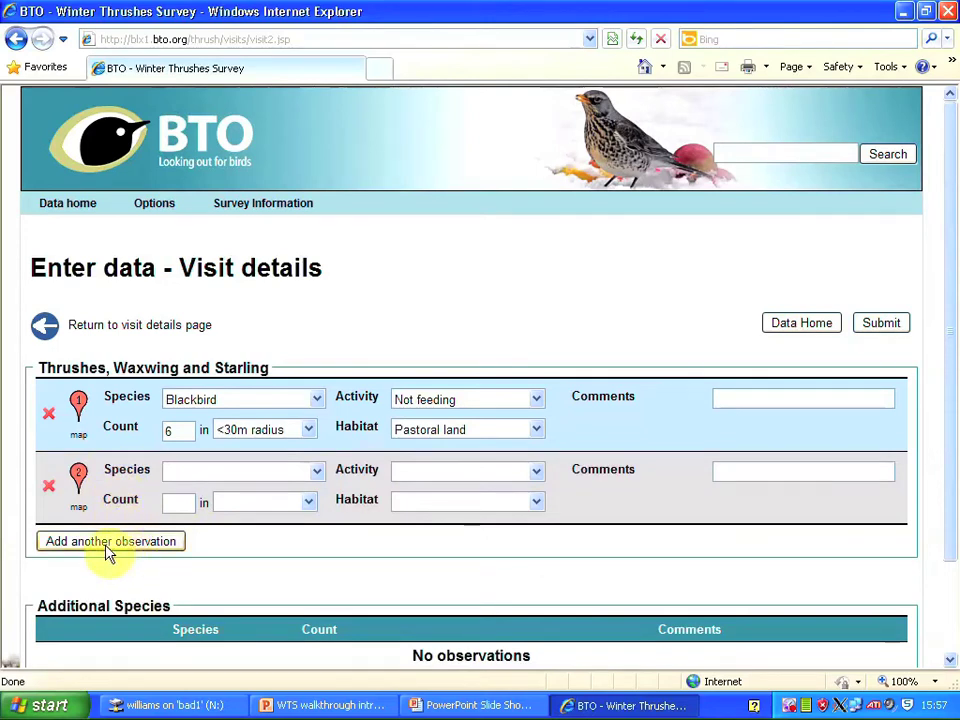
pyautogui.click(78, 478)
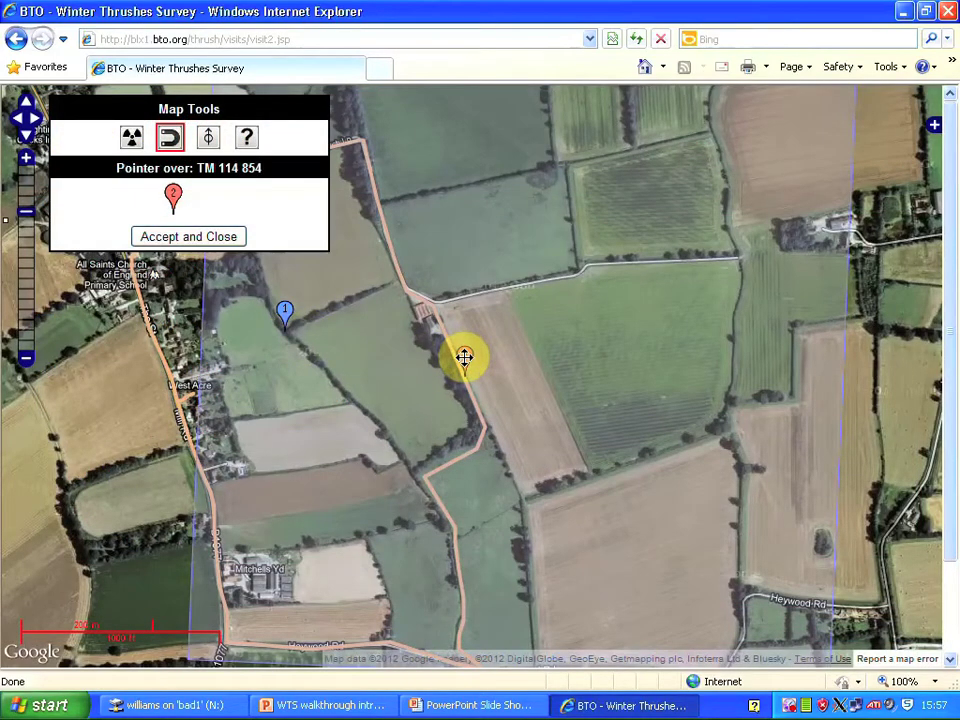
pyautogui.moveTo(464, 356); pyautogui.dragTo(304, 332)
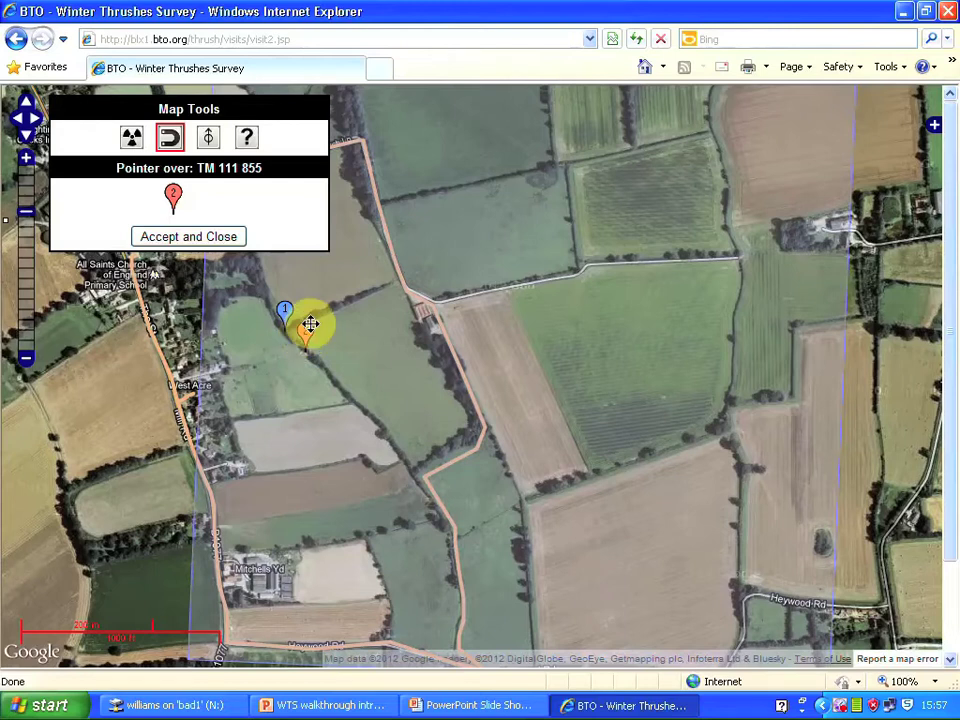
pyautogui.click(189, 240)
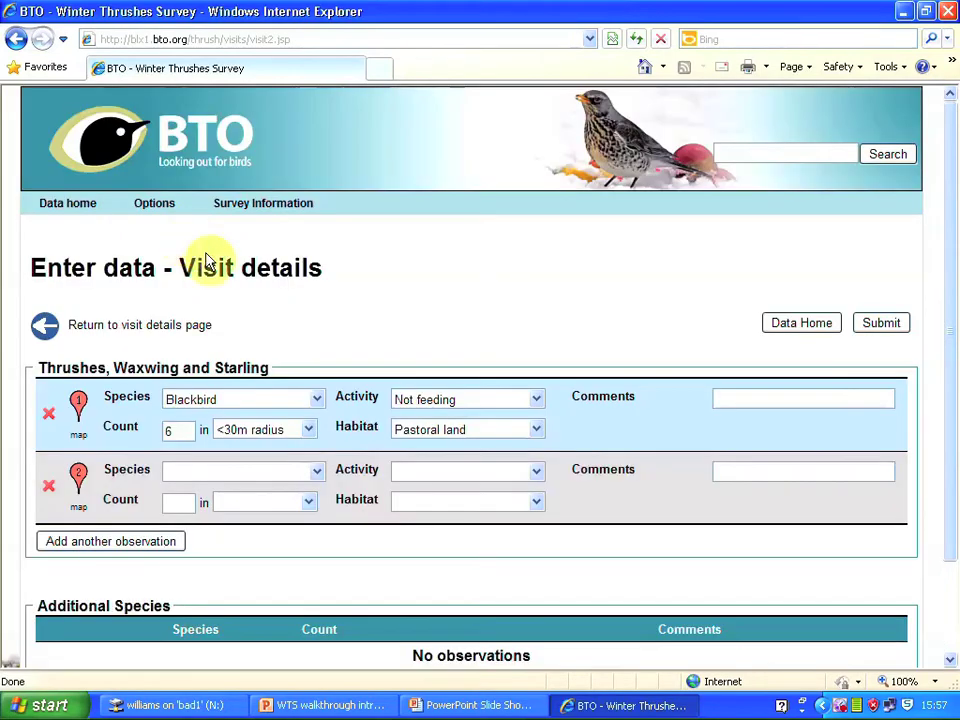
# Step: Record 2 Fieldfares feeding on hawthorn in a hedgerow on cropped farmland
pyautogui.click(317, 478)
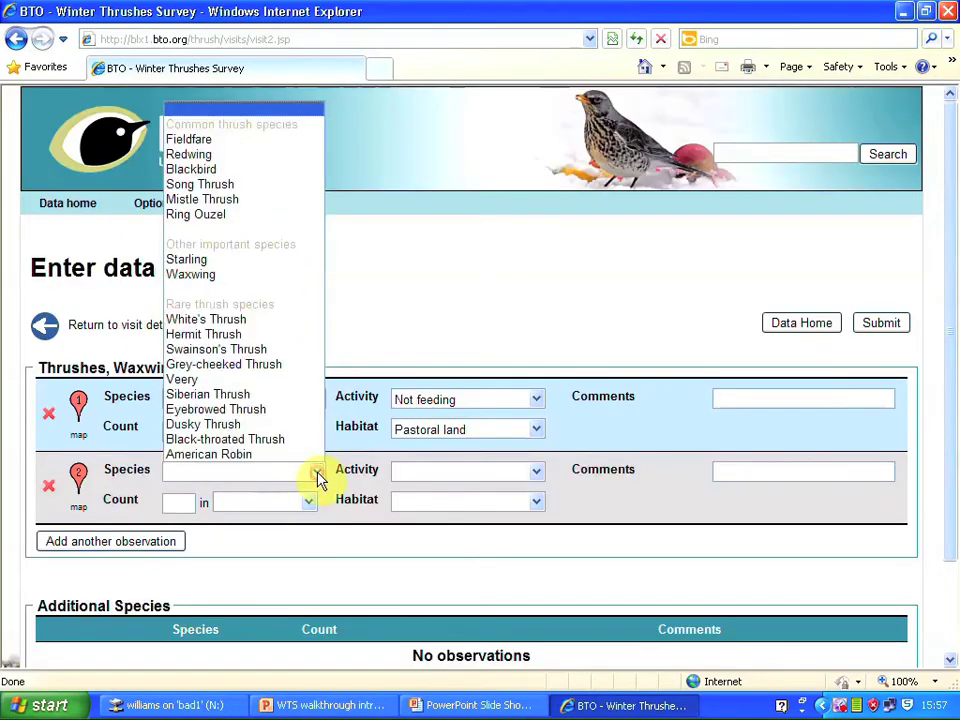
pyautogui.click(220, 140)
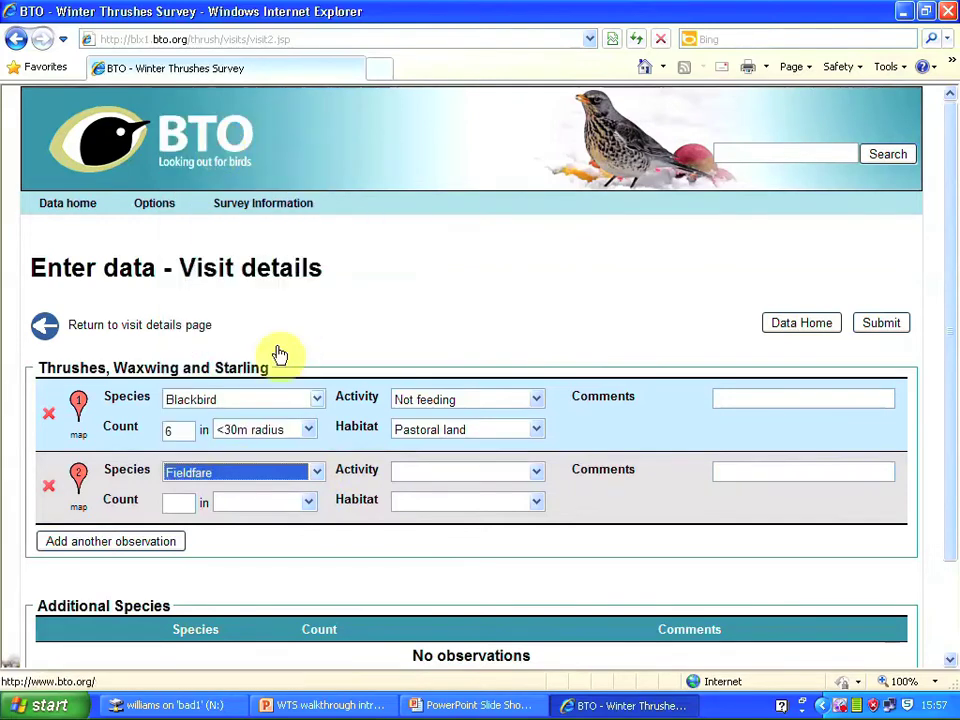
pyautogui.click(177, 503)
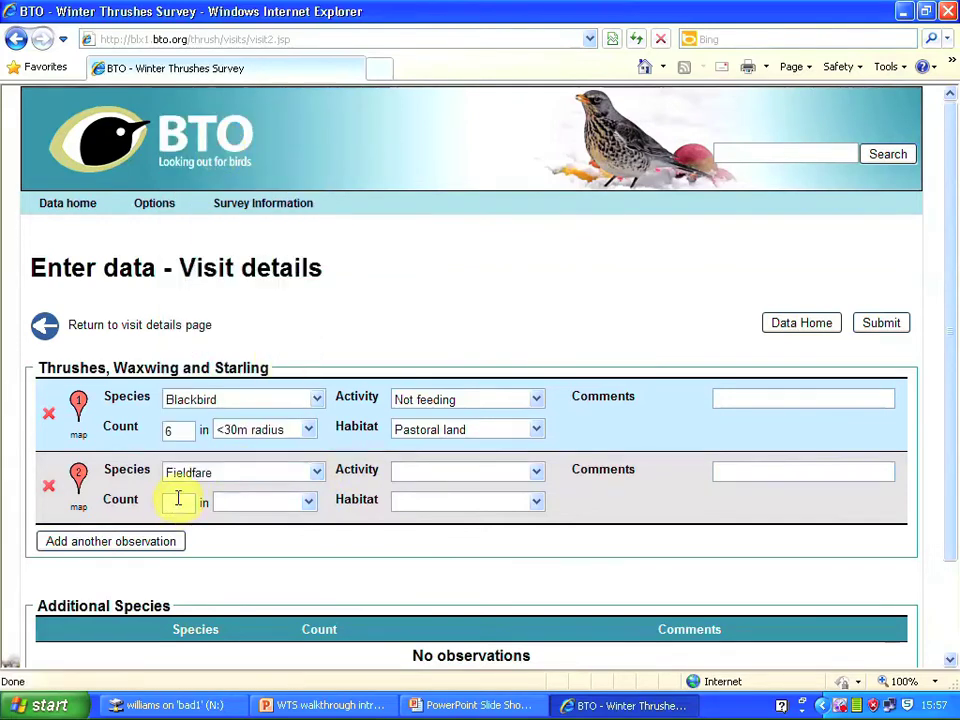
pyautogui.click(874, 505)
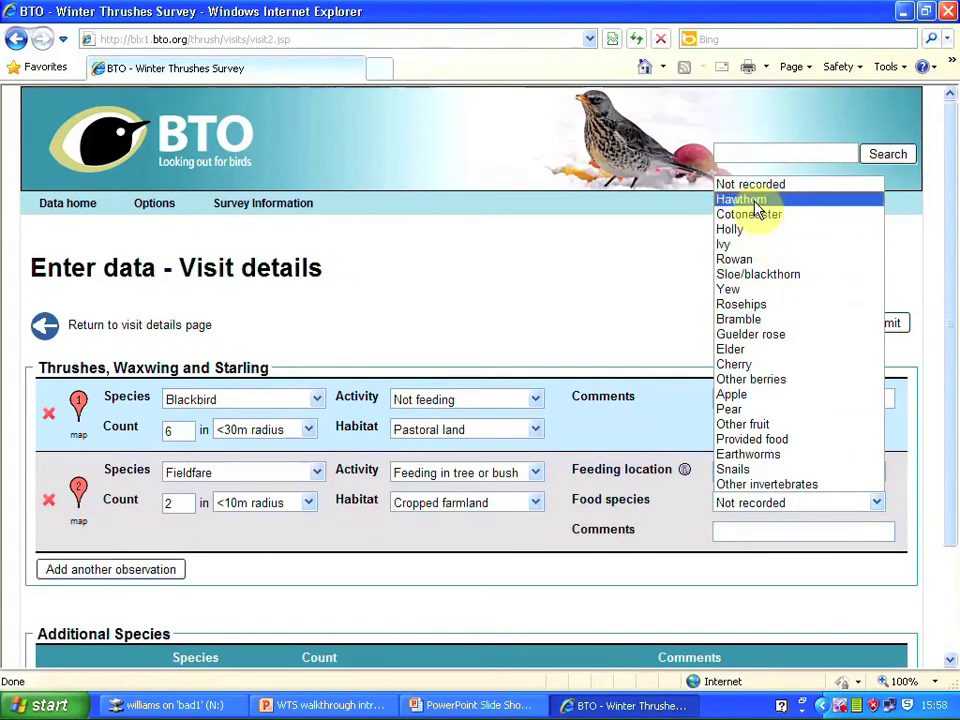
pyautogui.click(752, 200)
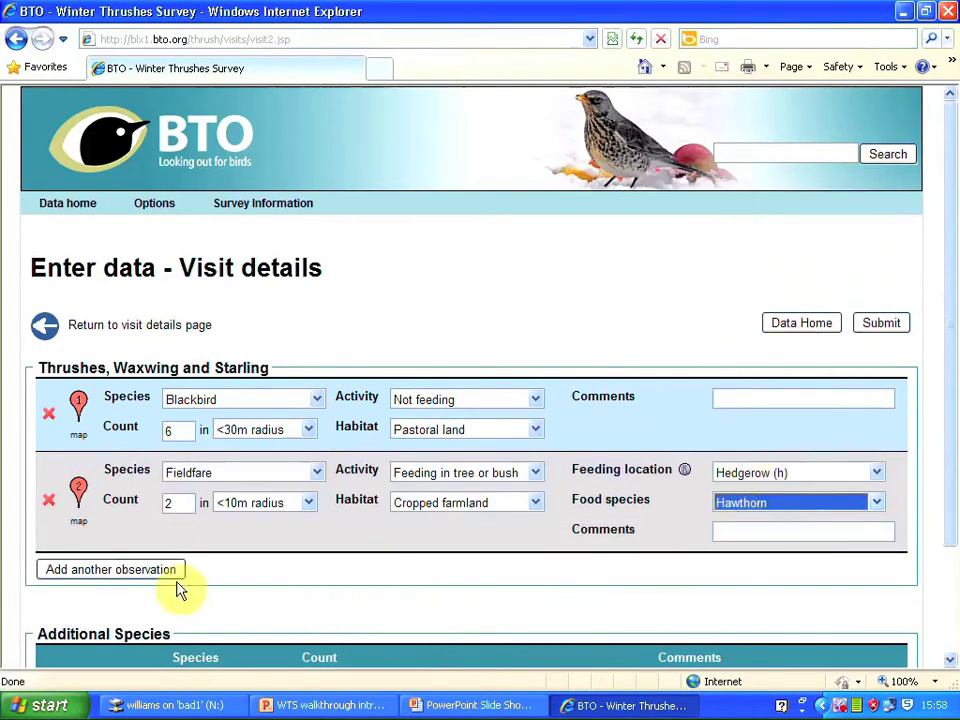
pyautogui.click(137, 578)
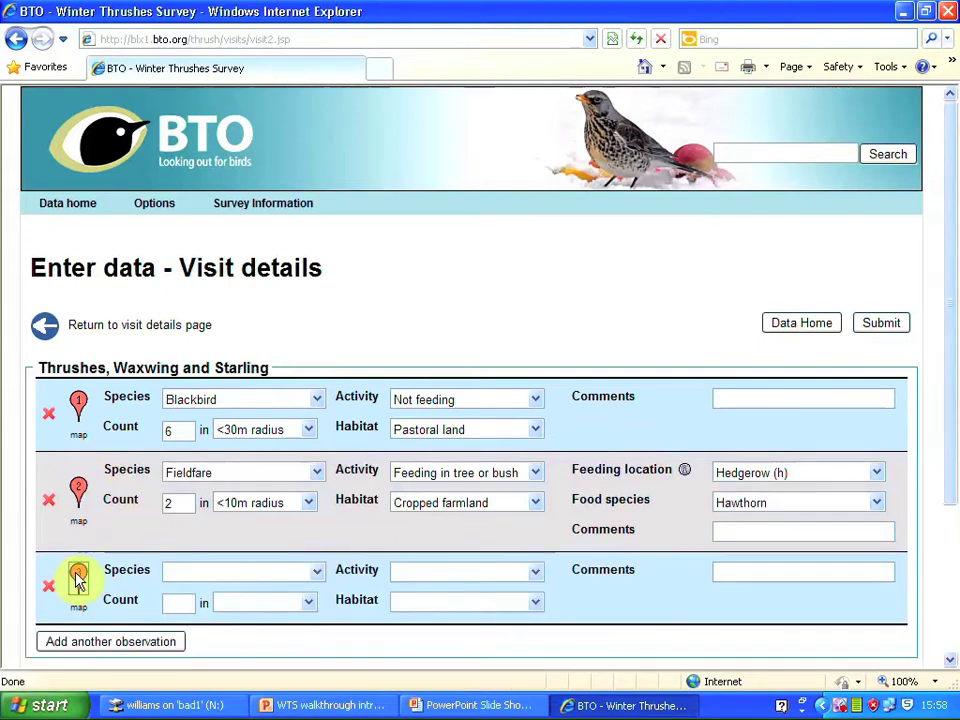
# Step: Pin marker 3 down the lane and record one Song Thrush eating snails in leaf litter
pyautogui.click(78, 577)
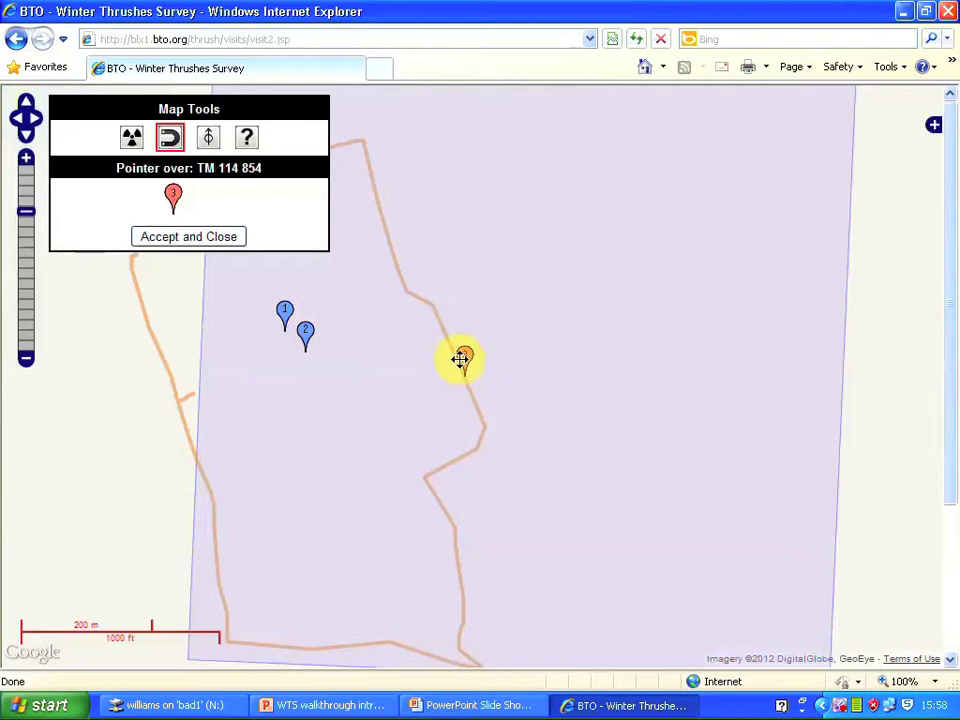
pyautogui.moveTo(460, 360)
pyautogui.mouseDown()
pyautogui.moveTo(433, 482)
pyautogui.moveTo(426, 463)
pyautogui.mouseUp()
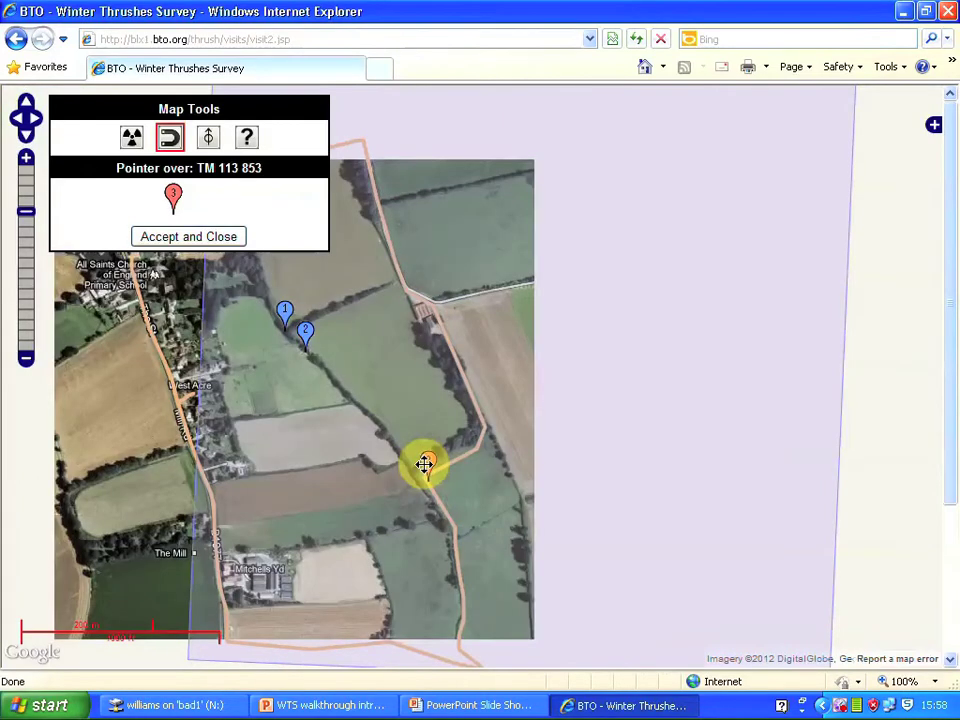
pyautogui.click(228, 237)
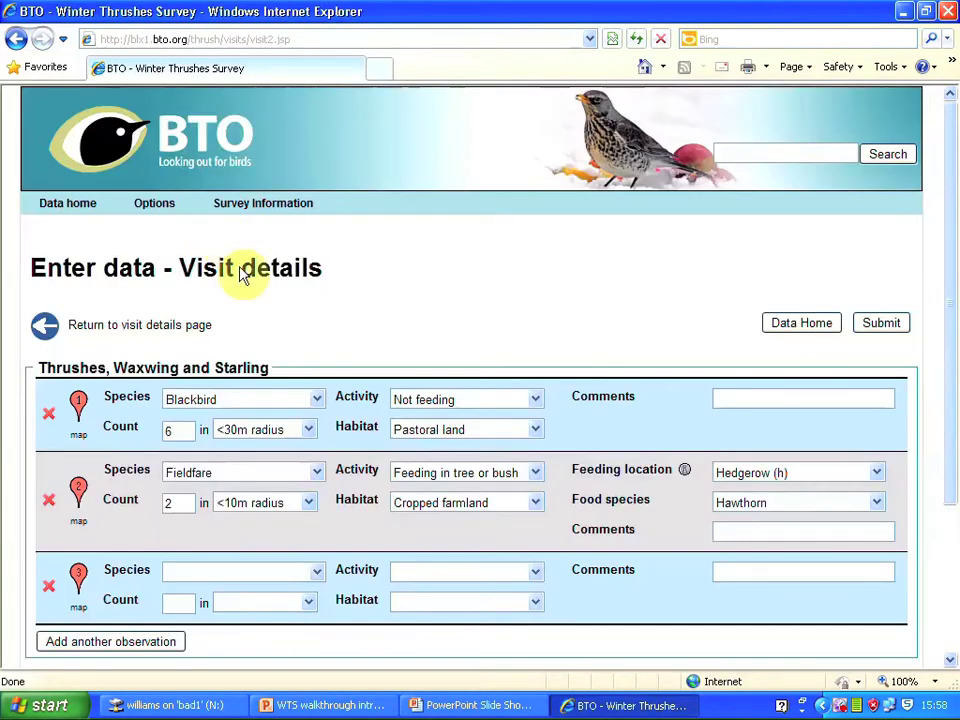
pyautogui.click(316, 570)
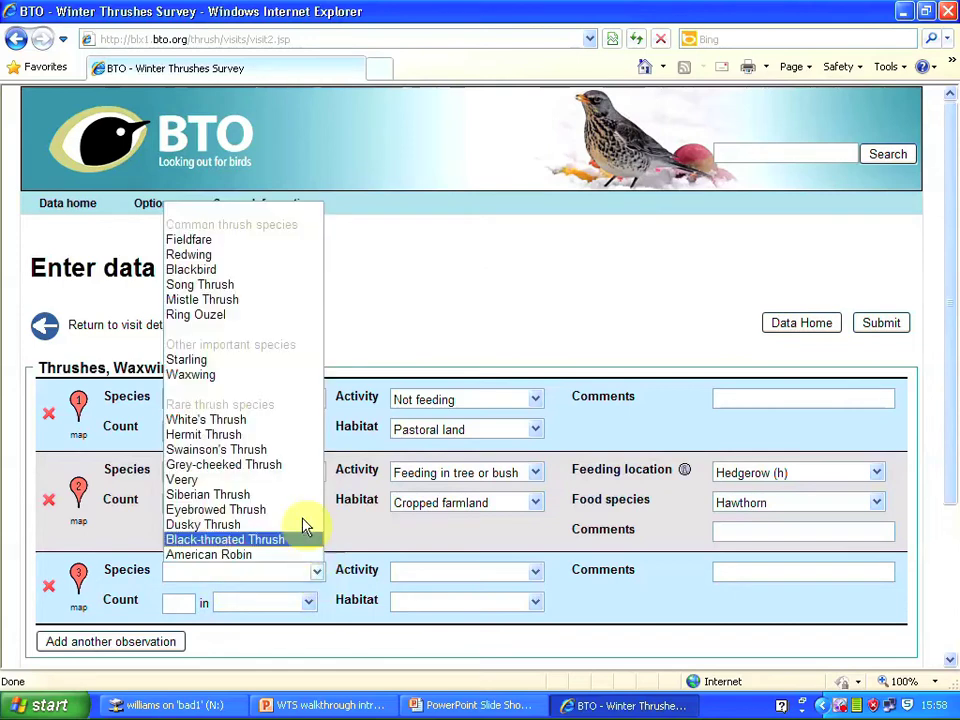
pyautogui.click(229, 284)
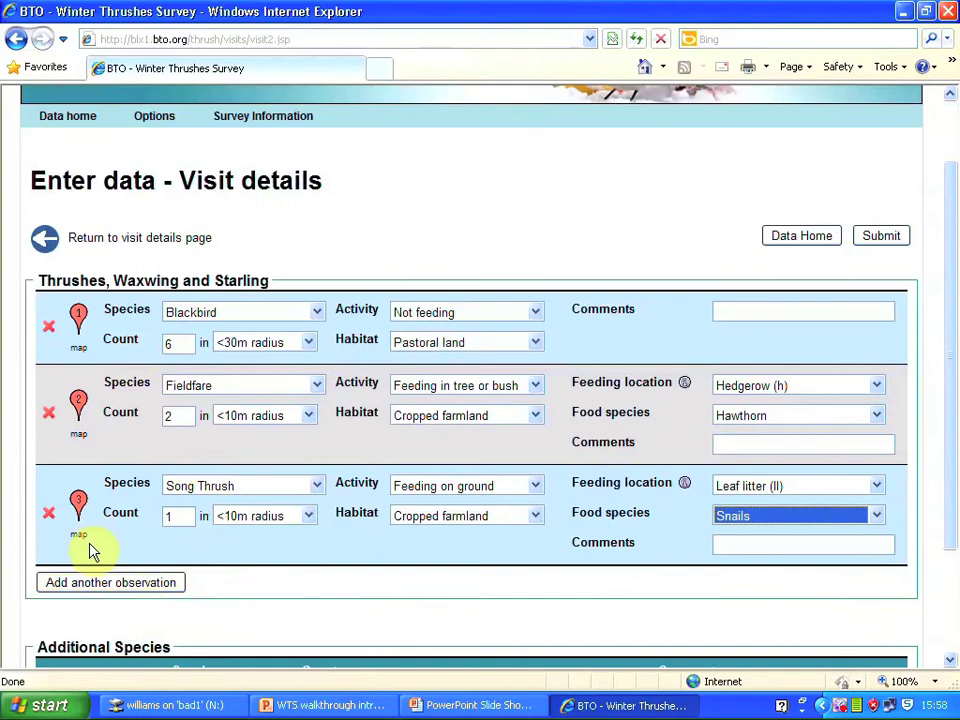
# Step: Submit the three-observation visit and return to Data home, where it shows as Pending
pyautogui.click(879, 240)
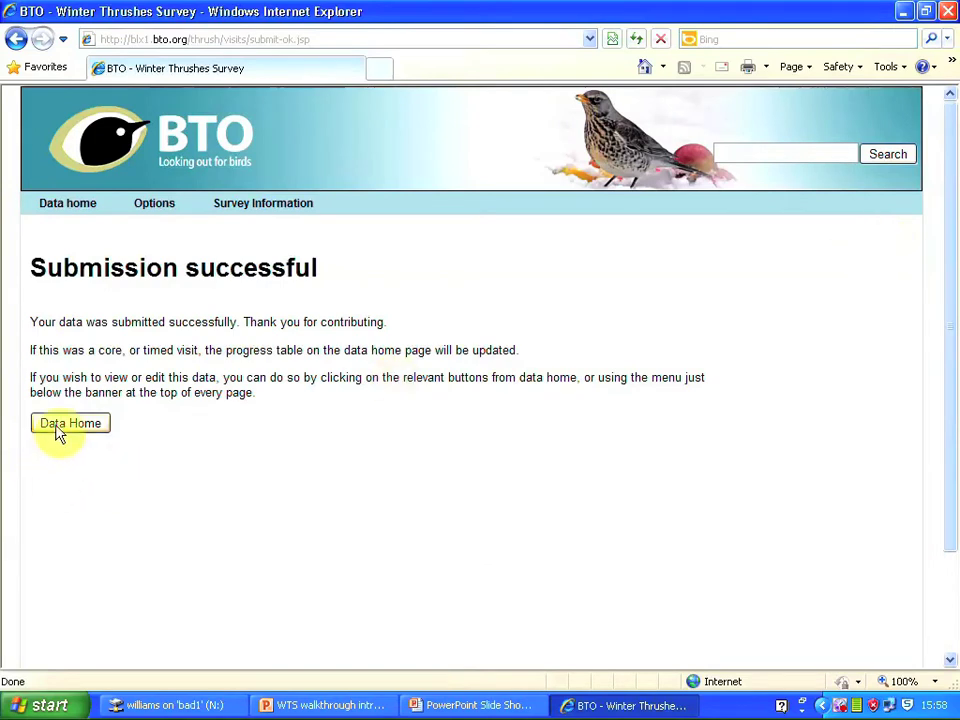
pyautogui.click(60, 428)
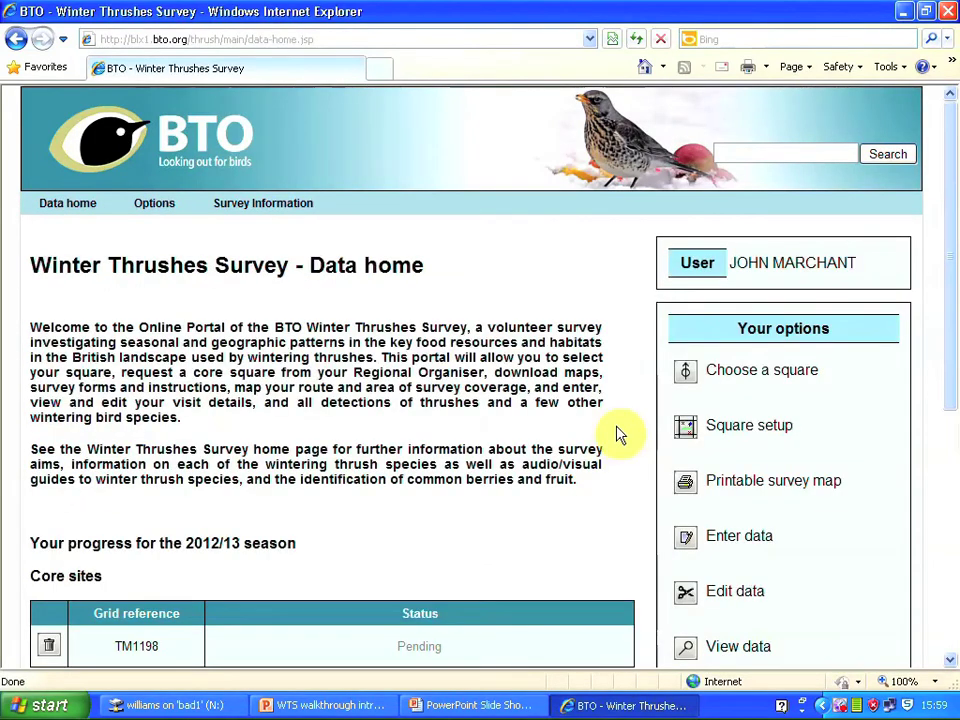
# Step: In Edit data, open the 29/11/2012 visit, set end minutes to 30 and Sun/cloud to Overcast
pyautogui.click(699, 597)
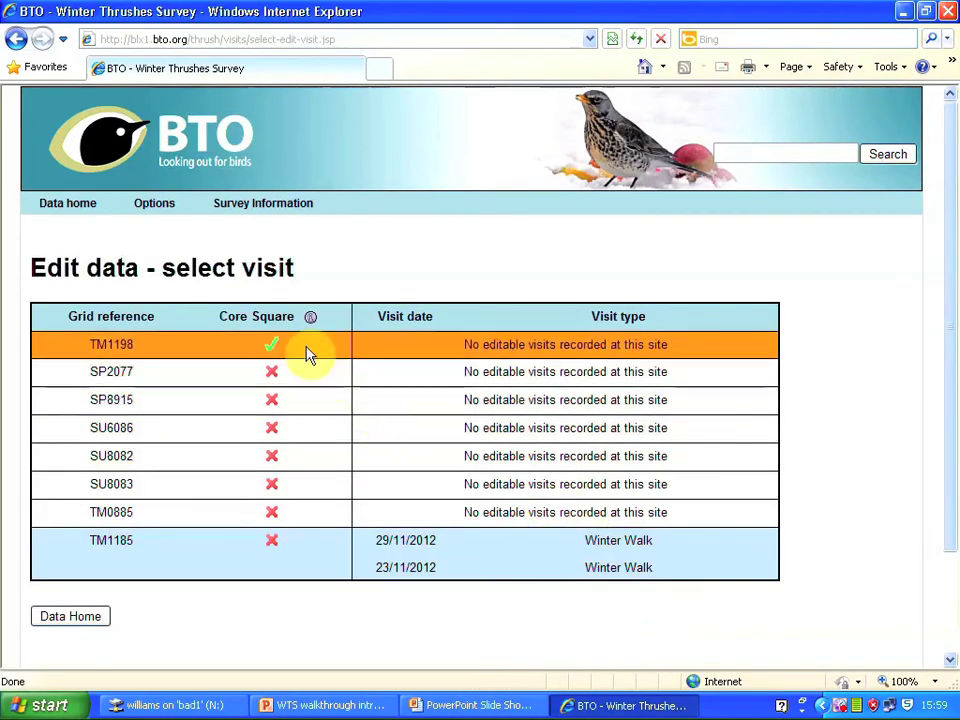
pyautogui.click(389, 541)
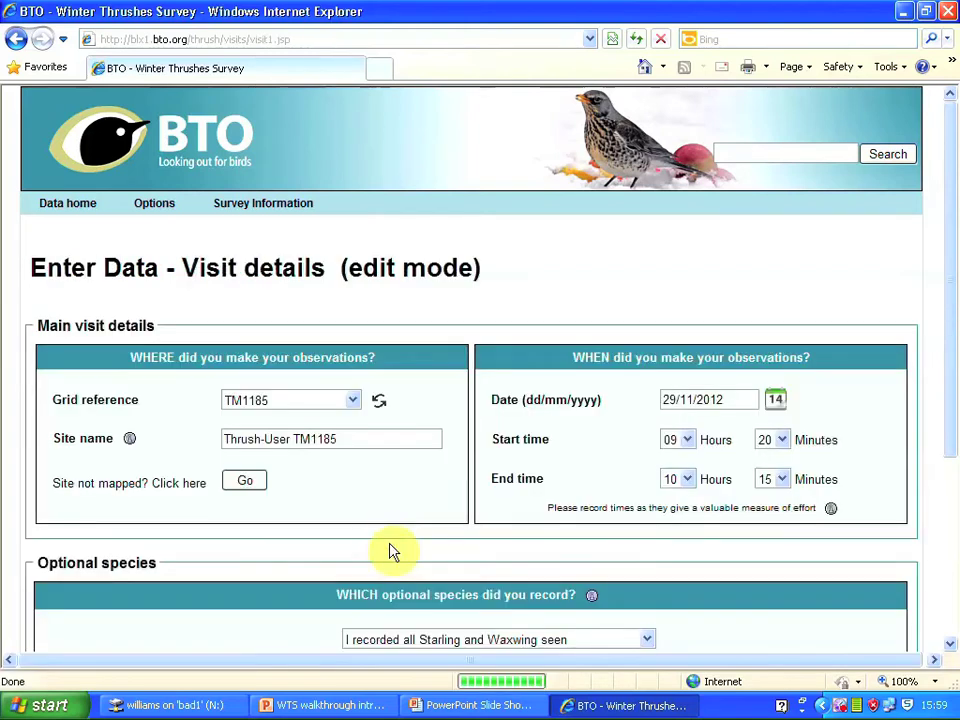
pyautogui.click(780, 480)
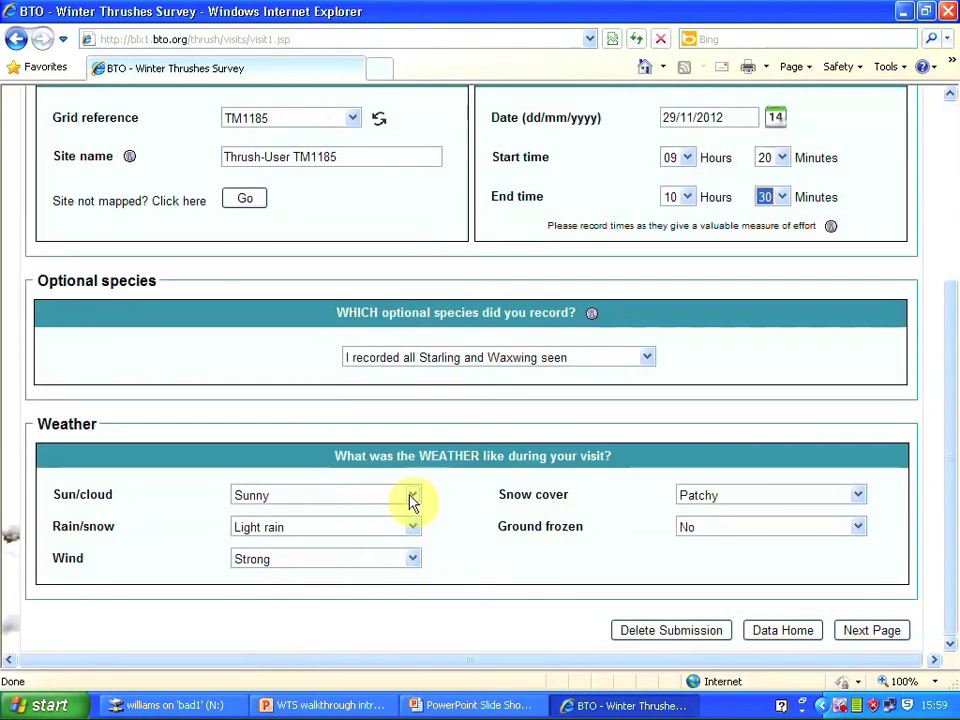
pyautogui.click(412, 496)
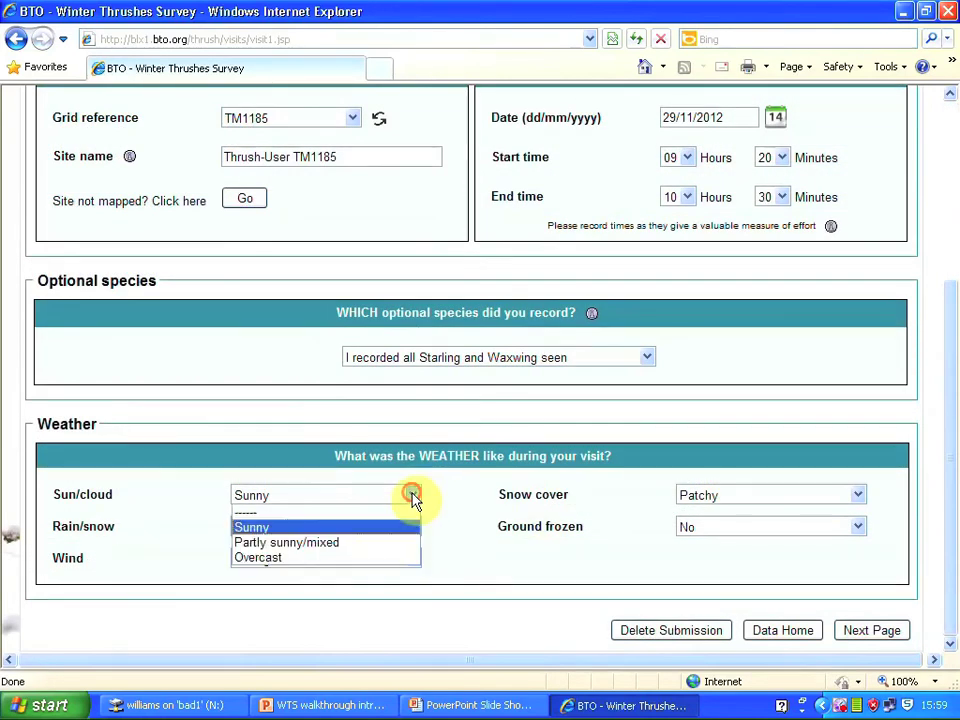
pyautogui.click(276, 558)
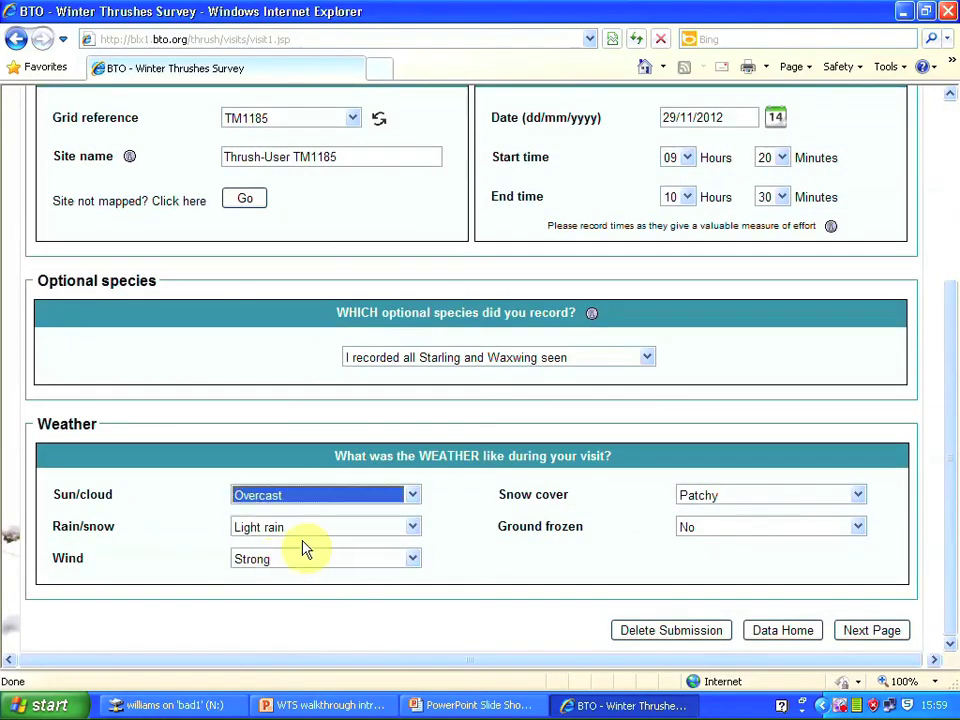
pyautogui.click(872, 634)
# Step: Change the Blackbird count to 12, resubmit the edited visit, and go back to Data Home
pyautogui.doubleClick(180, 431)
pyautogui.write('12')
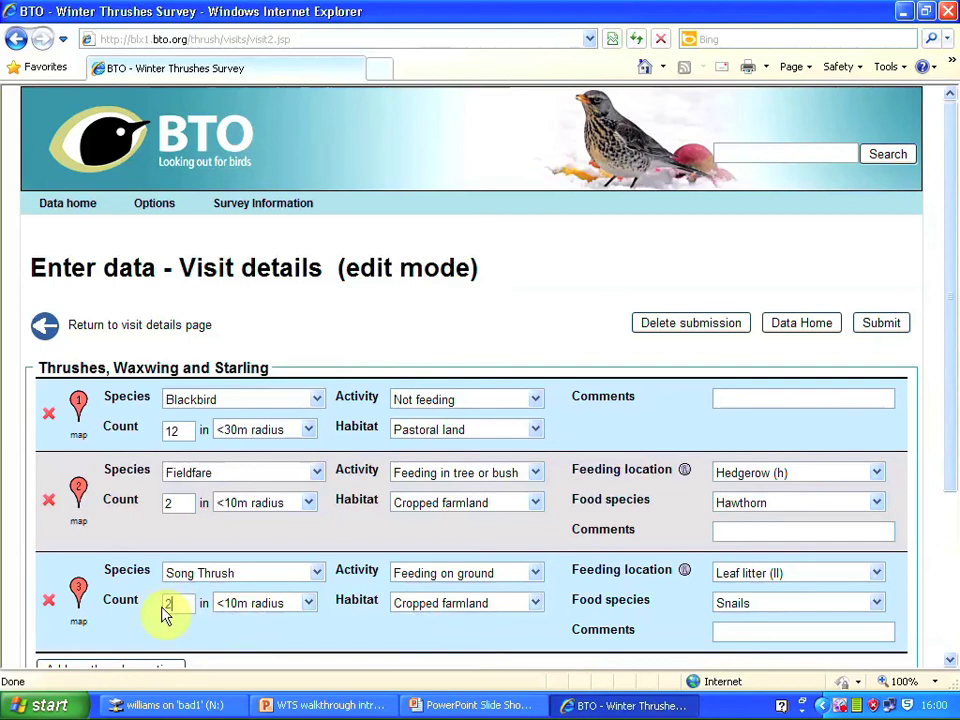
pyautogui.click(881, 322)
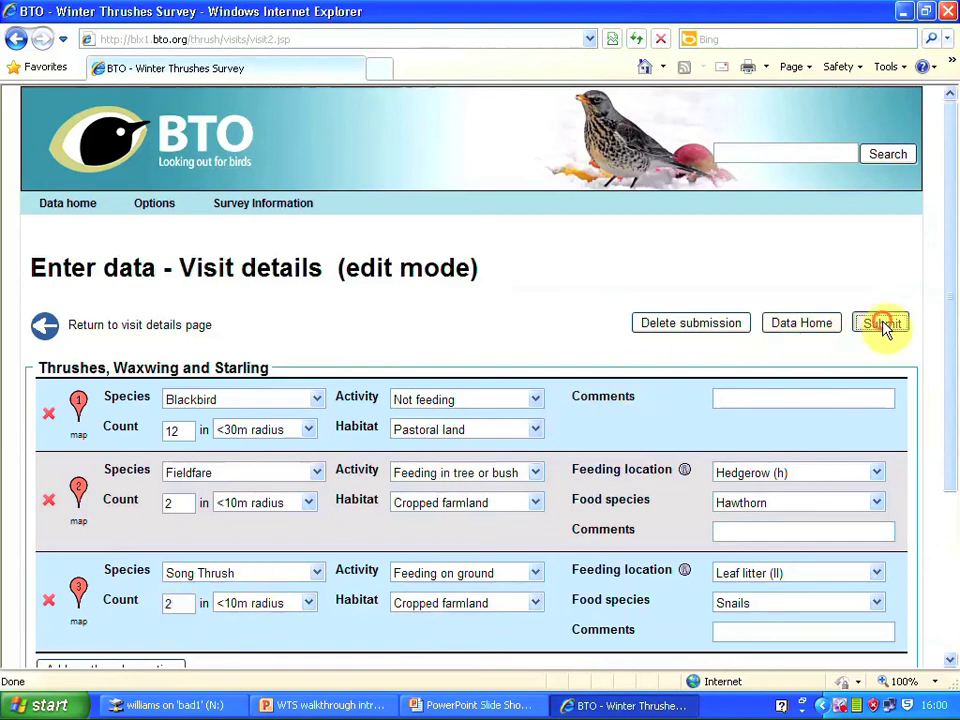
pyautogui.click(60, 426)
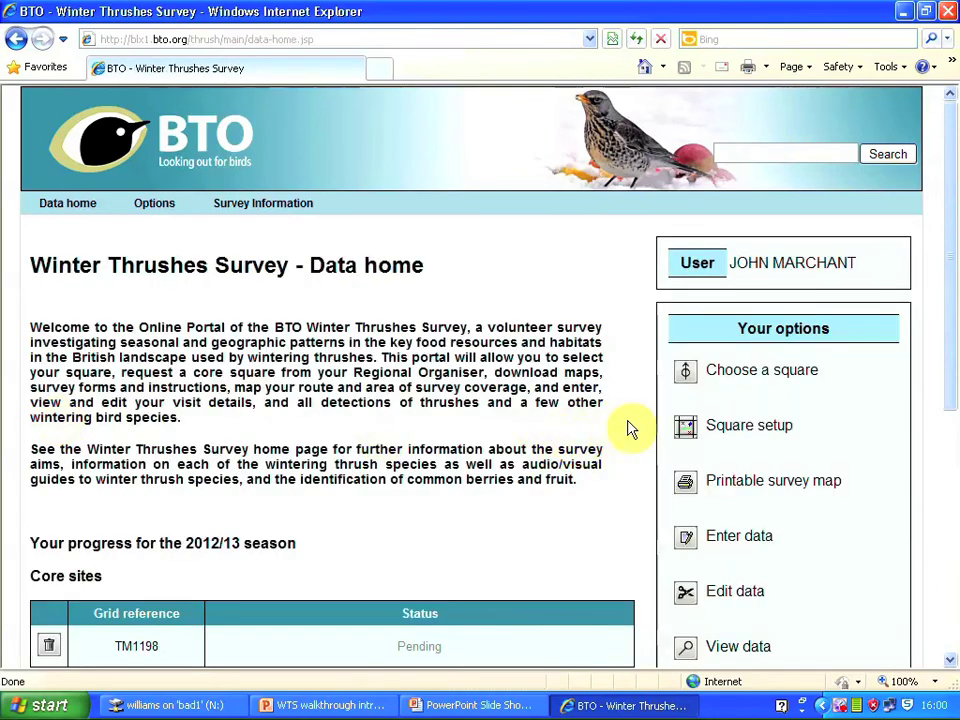